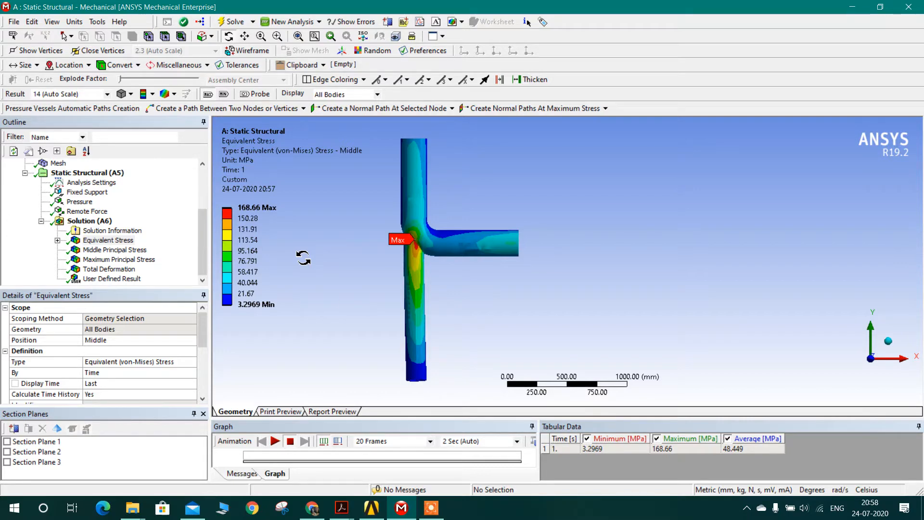
# Step: Switch to the browser and examine the trunnion images from the AutoPIPE Forum, Pipe Support Failures and Types of Pipe Supports results
pyautogui.click(313, 508)
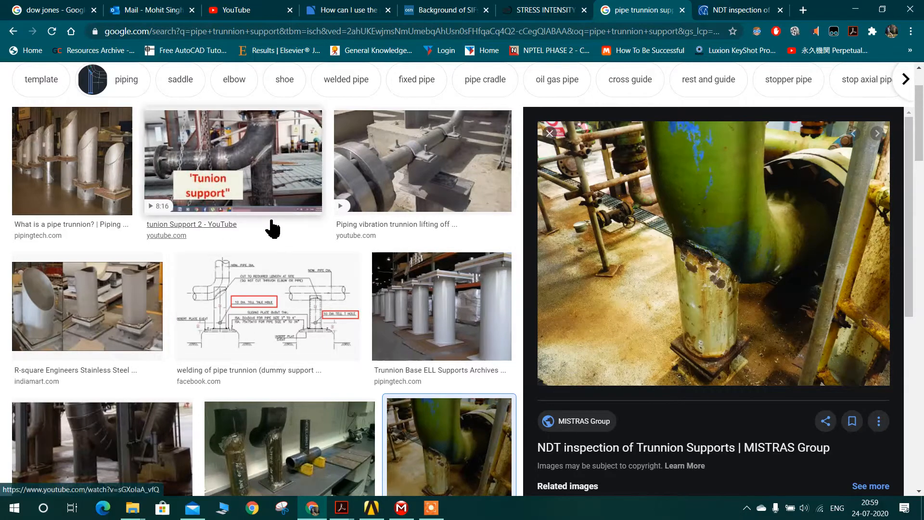
pyautogui.scroll(-3, 277, 241)
pyautogui.scroll(-2, 272, 303)
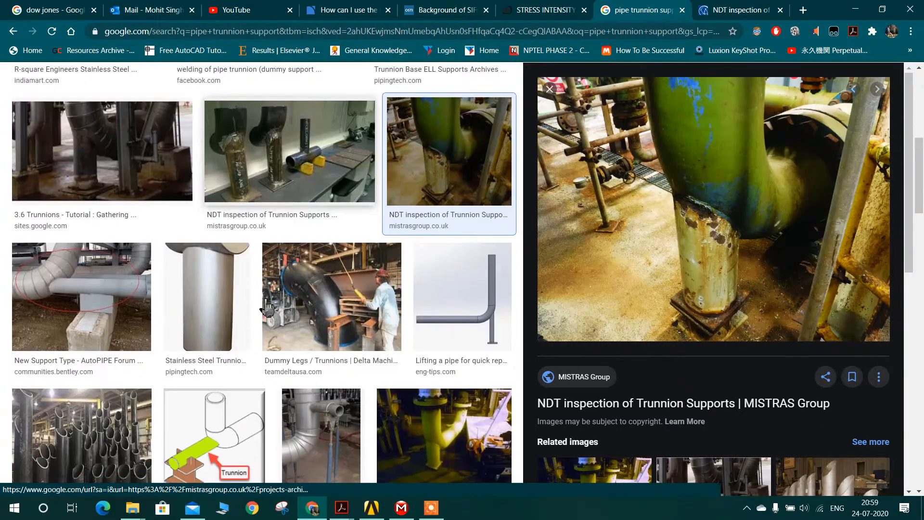
pyautogui.click(107, 304)
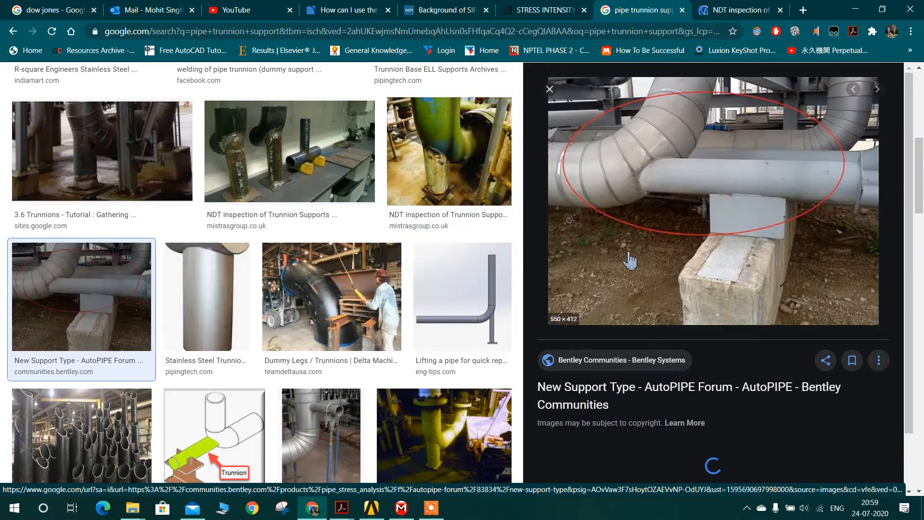
pyautogui.scroll(-2, 367, 320)
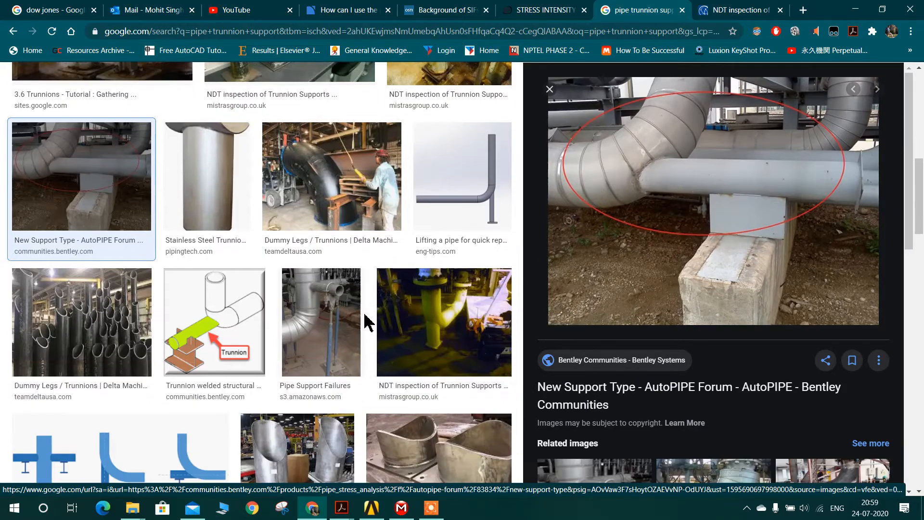
pyautogui.click(326, 328)
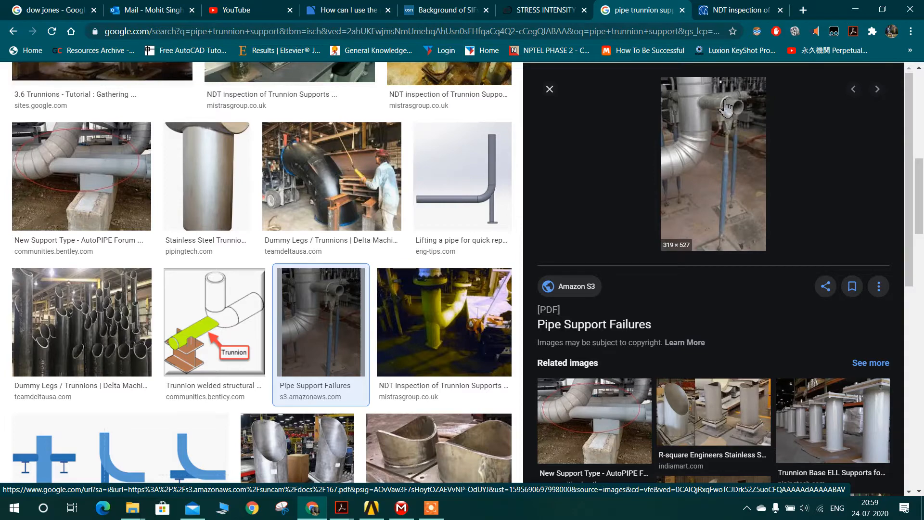
pyautogui.scroll(-2, 631, 231)
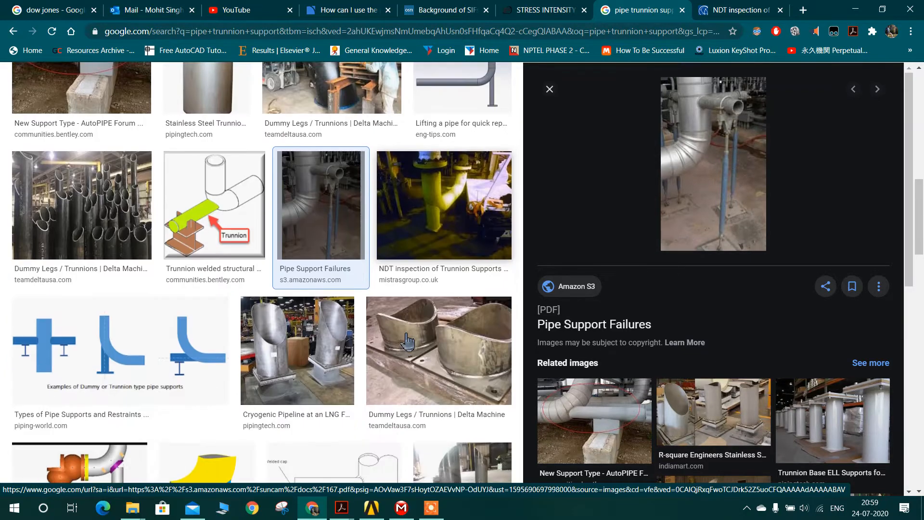
pyautogui.click(120, 347)
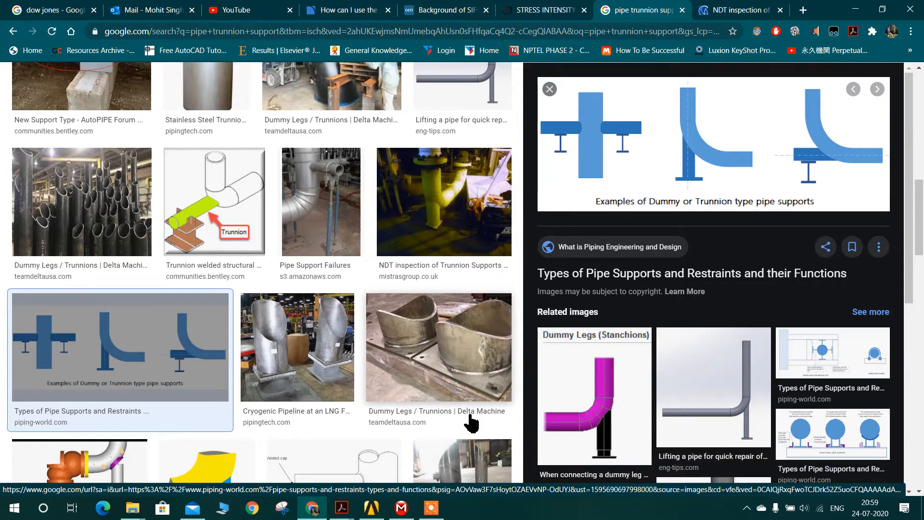
# Step: Switch to the TRUNNION project in Workbench and open its Parameter Set to review the input and output parameters
pyautogui.moveTo(388, 510)
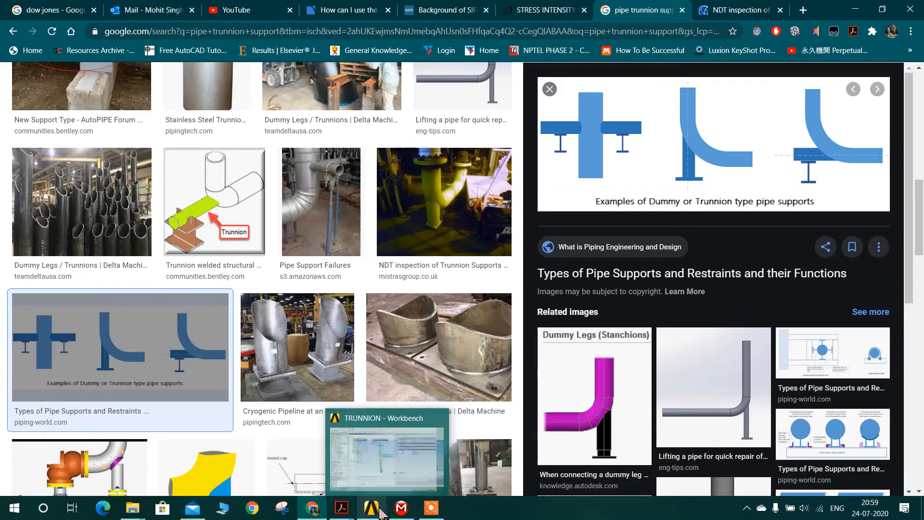
pyautogui.click(400, 509)
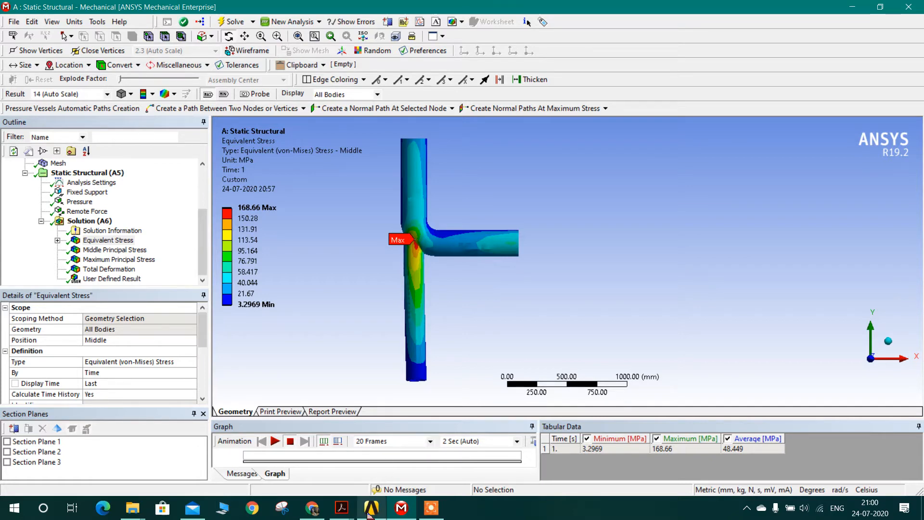
pyautogui.moveTo(371, 508)
pyautogui.click(370, 475)
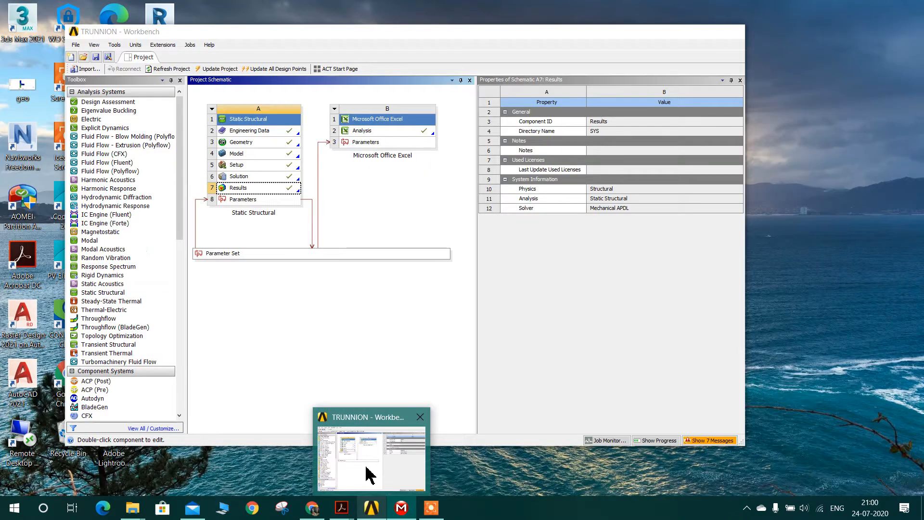
pyautogui.click(371, 474)
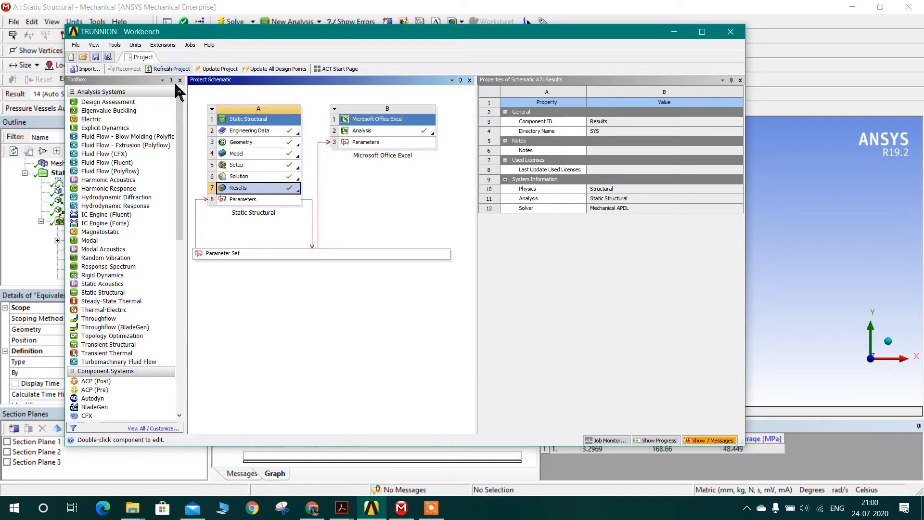
pyautogui.click(227, 253)
pyautogui.doubleClick(227, 254)
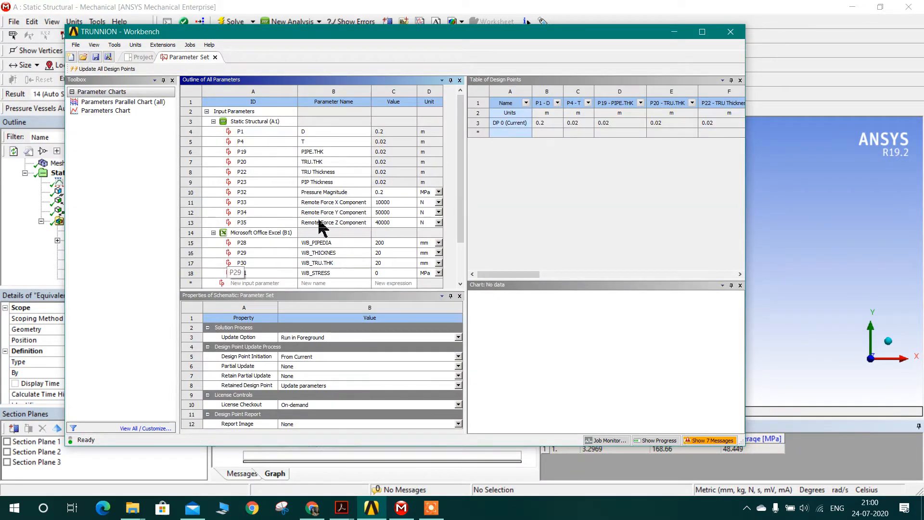
pyautogui.scroll(-1, 368, 191)
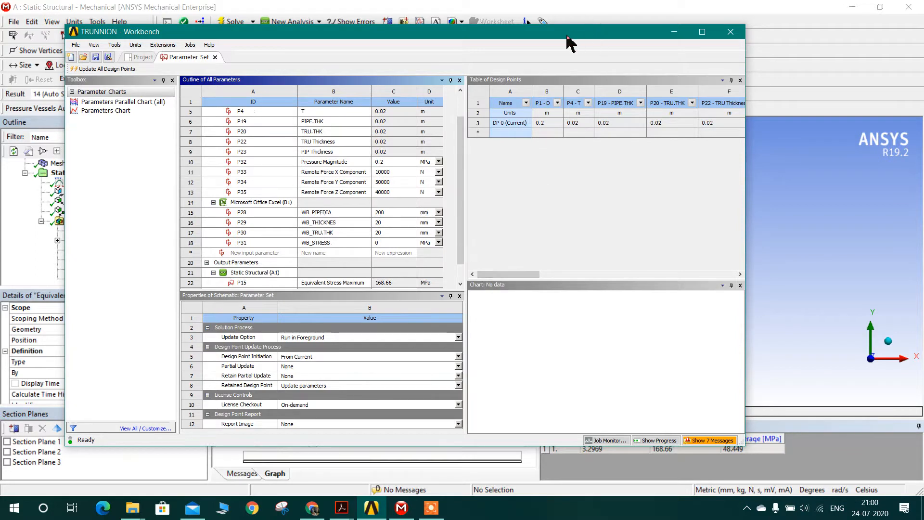
# Step: Reposition and enlarge the Workbench window so more of the parameter tables fits in view
pyautogui.moveTo(568, 36); pyautogui.dragTo(581, 27)
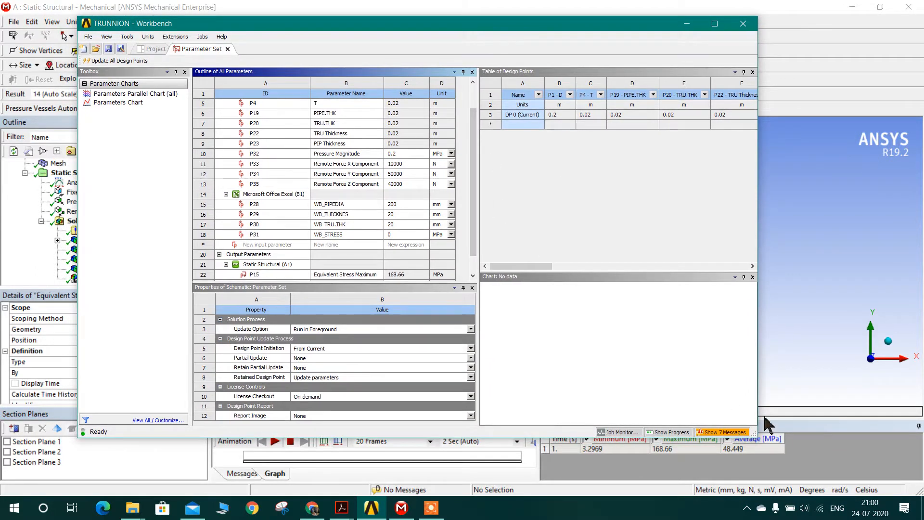
pyautogui.moveTo(756, 435); pyautogui.dragTo(830, 478)
pyautogui.scroll(1, 428, 278)
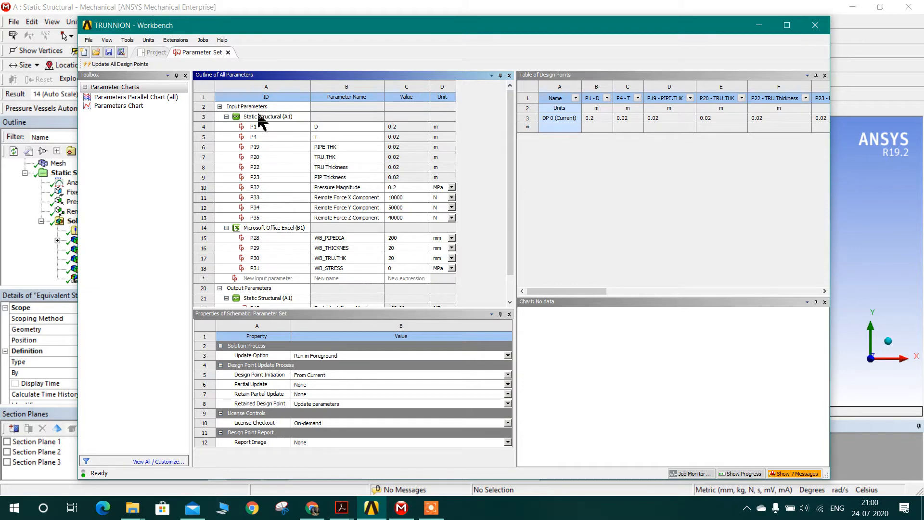
# Step: Return to the project schematic and open the Microsoft Office Excel system's Analysis file in Excel
pyautogui.click(154, 53)
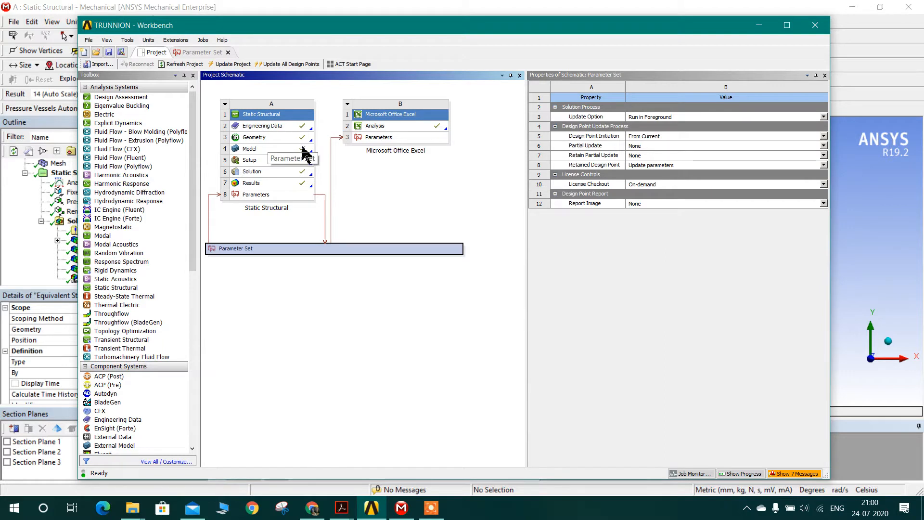
pyautogui.click(387, 127)
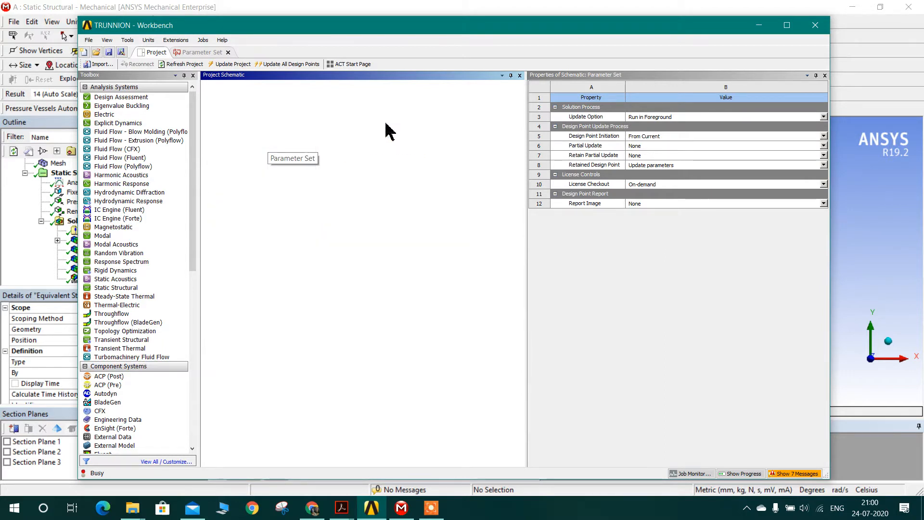
pyautogui.rightClick(388, 129)
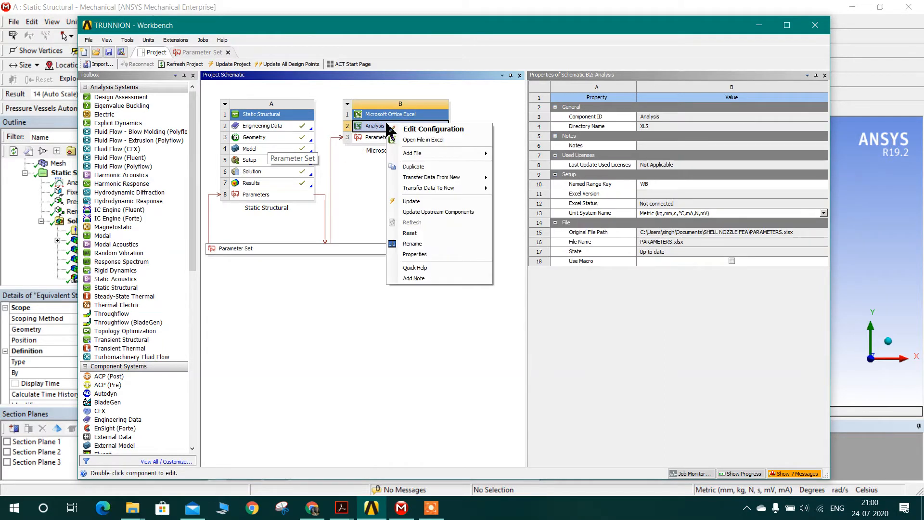
pyautogui.click(418, 139)
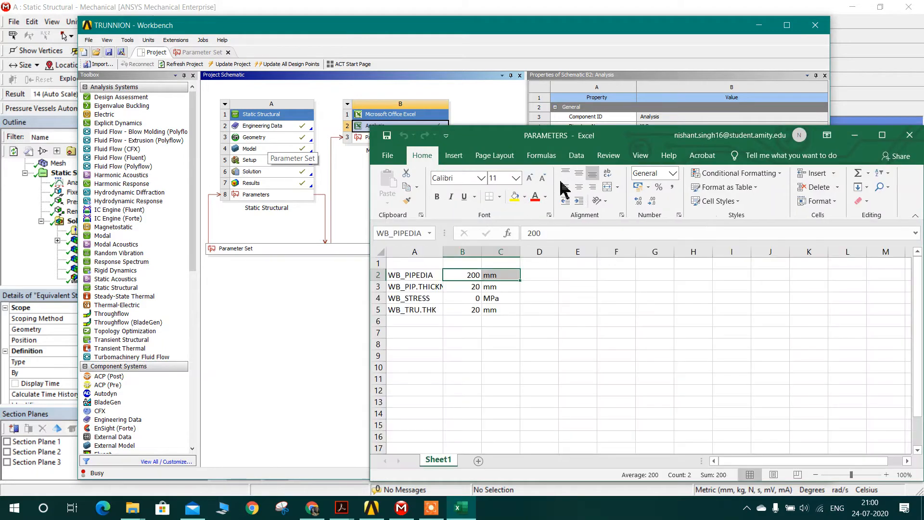
# Step: Reposition the PARAMETERS workbook window and widen column A to fit the full parameter names
pyautogui.moveTo(581, 139); pyautogui.dragTo(562, 28)
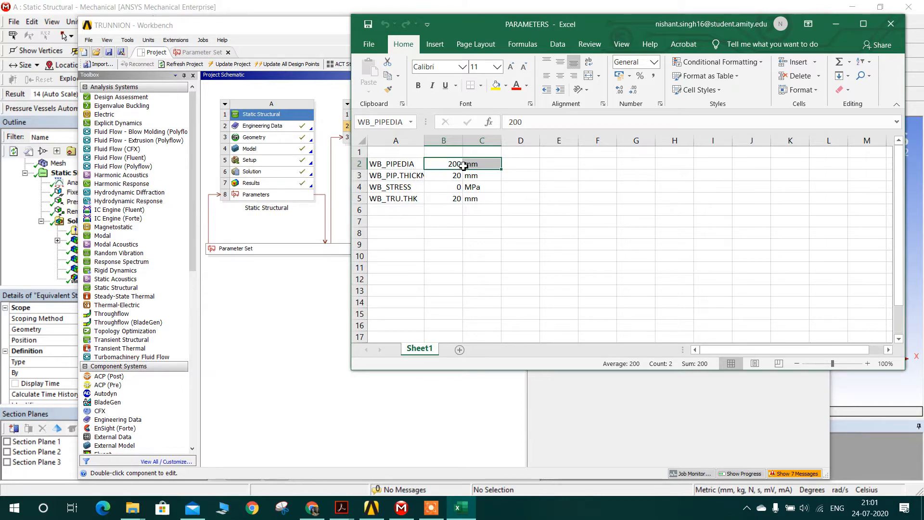
pyautogui.click(408, 176)
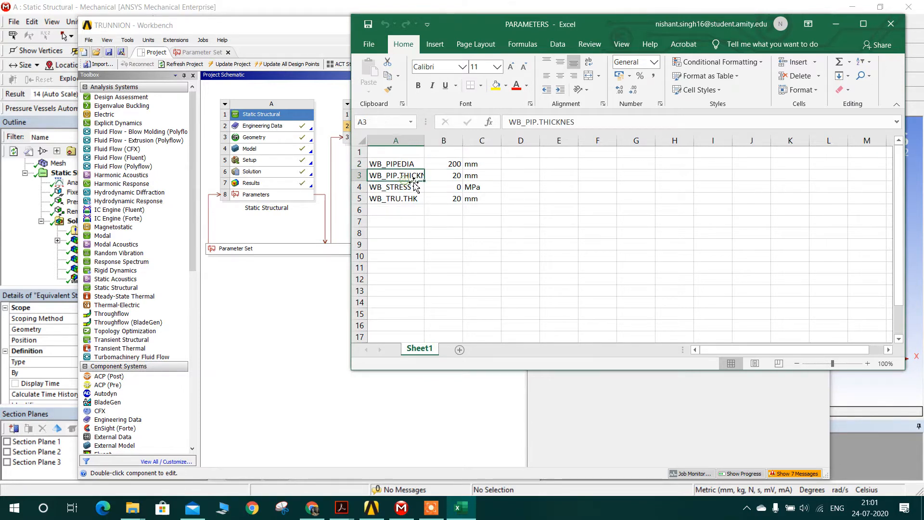
pyautogui.moveTo(425, 140); pyautogui.dragTo(441, 140)
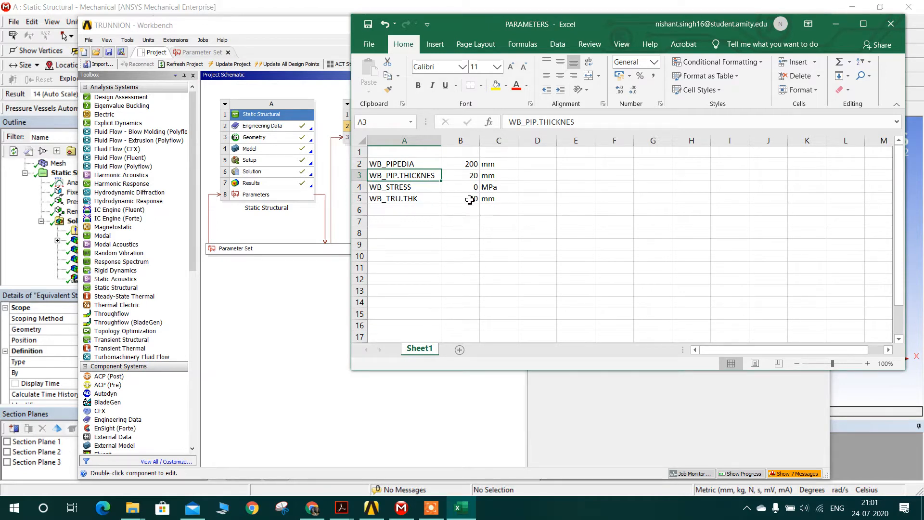
pyautogui.click(405, 204)
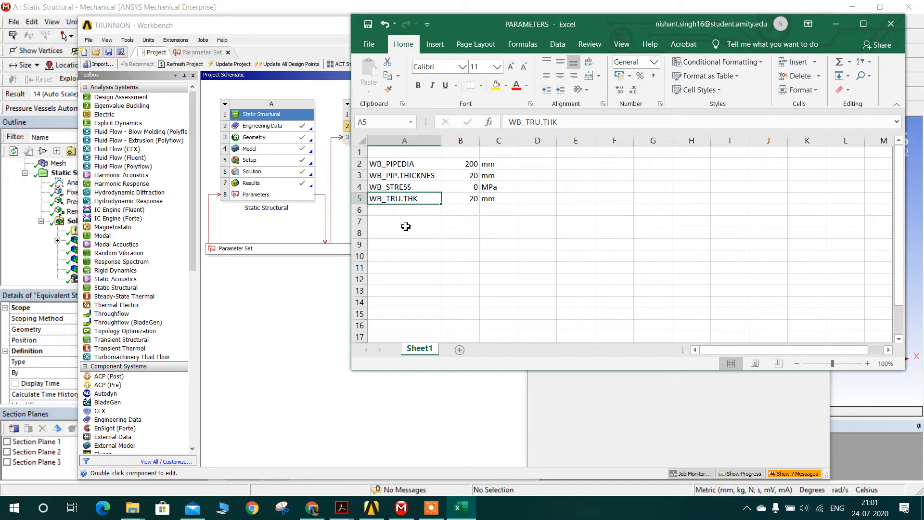
# Step: Compare the PARAMETERS workbook entries with the Workbench Parameter Set and review its Excel and output parameters
pyautogui.click(836, 25)
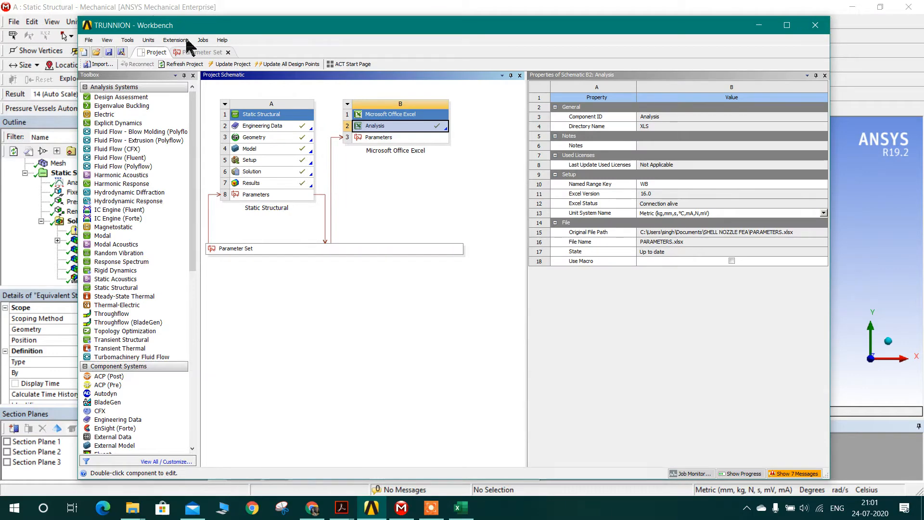
pyautogui.click(193, 52)
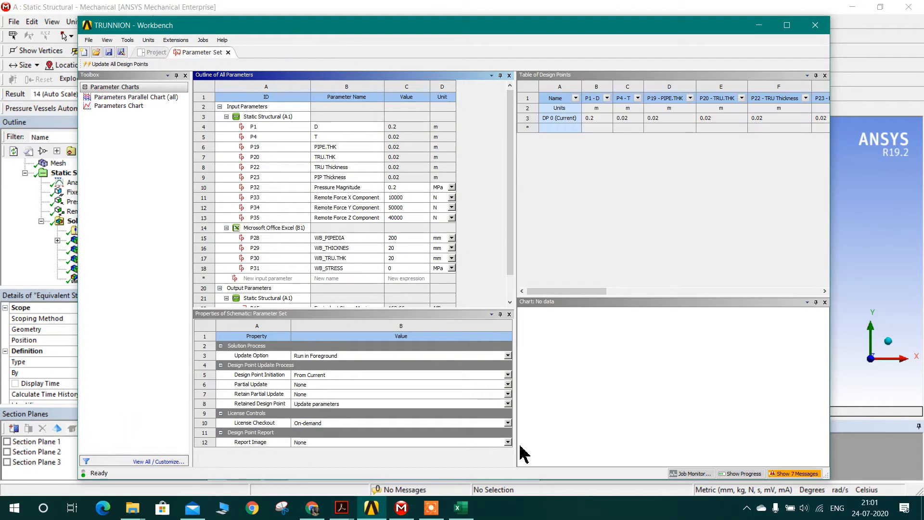
pyautogui.click(461, 508)
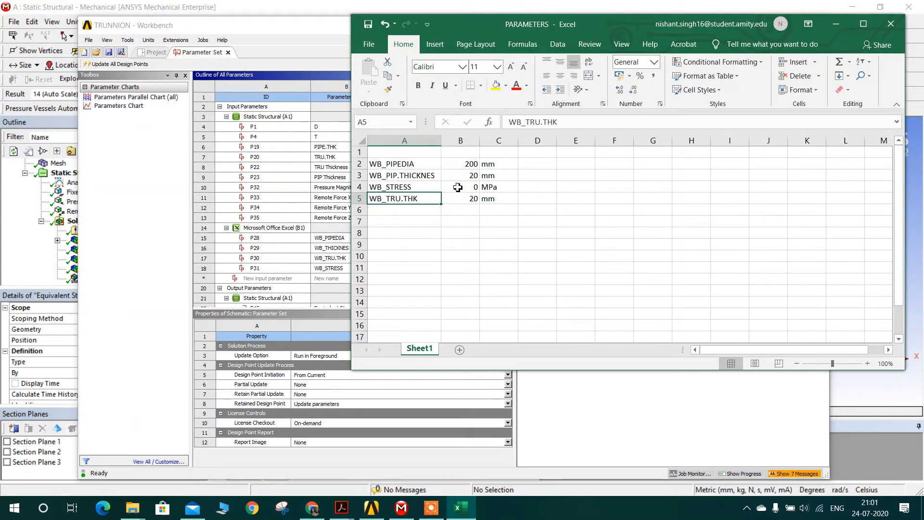
pyautogui.click(837, 24)
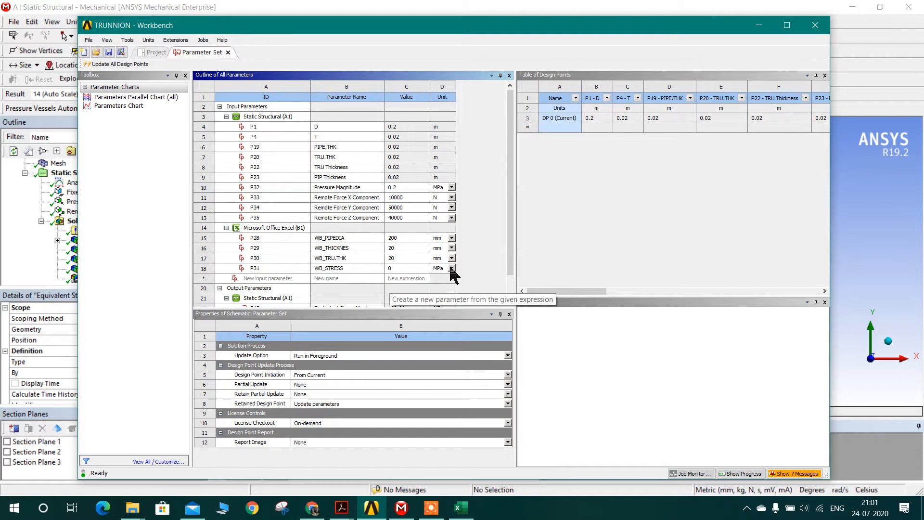
pyautogui.scroll(-1, 455, 270)
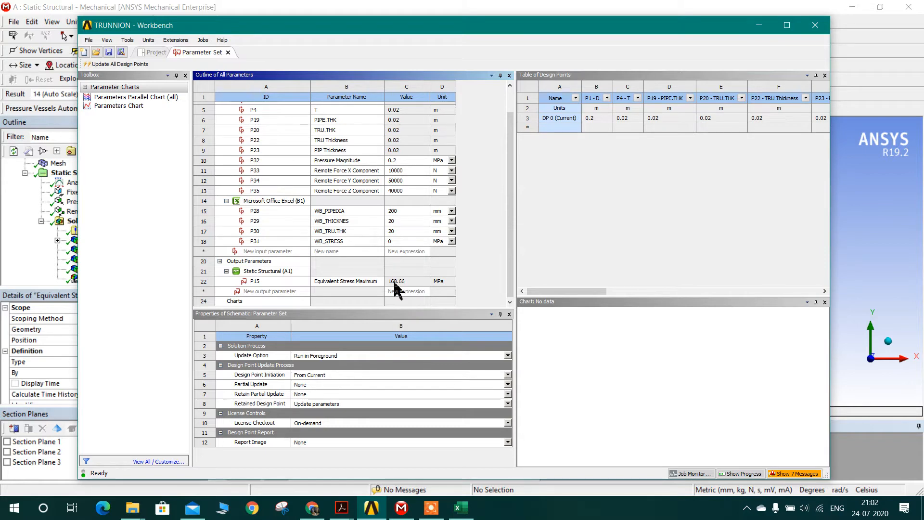
# Step: Switch to Mechanical, display the model's Geometry and examine the junction between the elbow and the trunnion
pyautogui.click(759, 27)
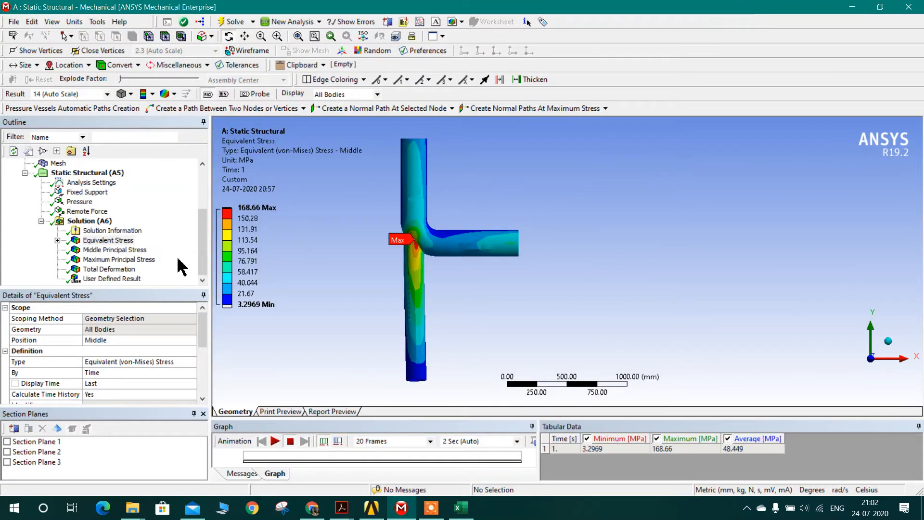
pyautogui.scroll(3, 121, 267)
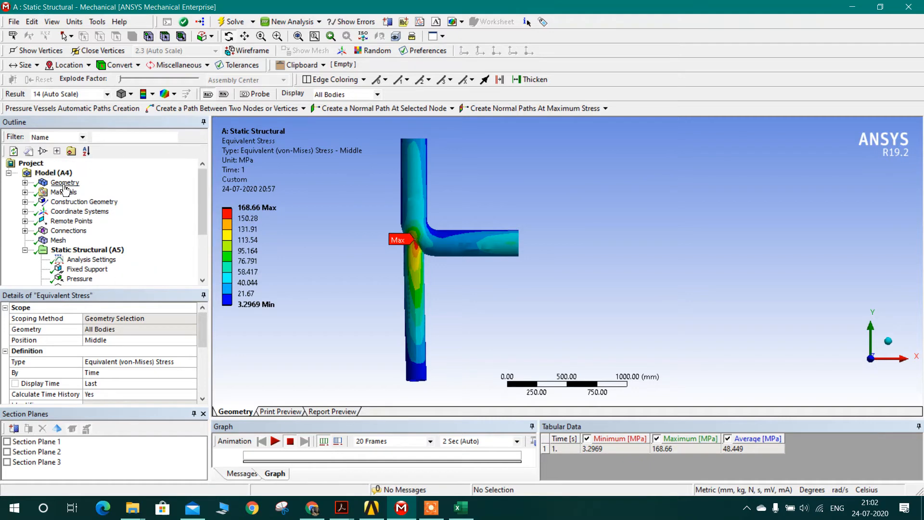
pyautogui.click(64, 184)
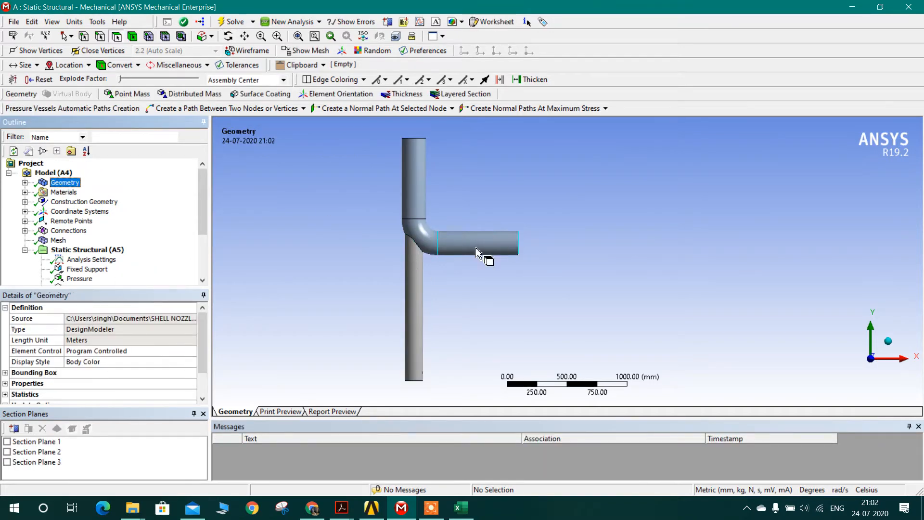
pyautogui.scroll(3, 391, 260)
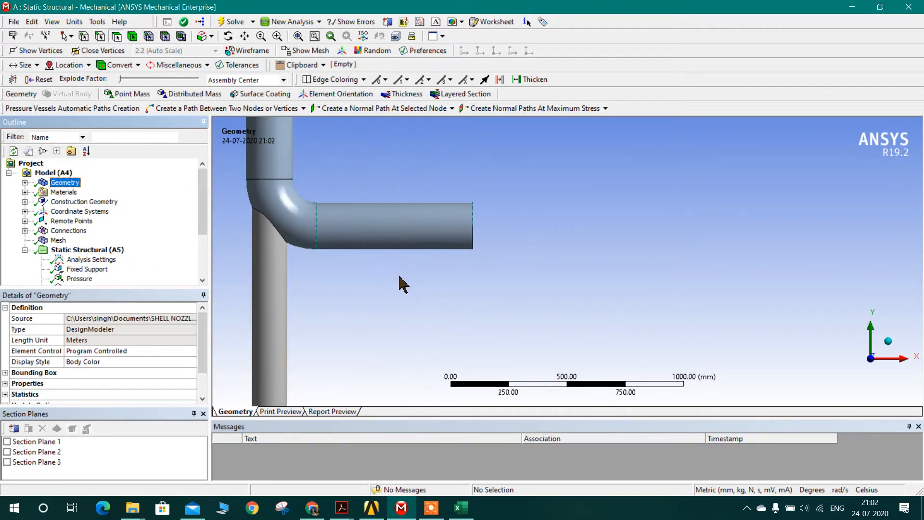
pyautogui.keyDown('ctrl'); pyautogui.moveTo(399, 284); pyautogui.dragTo(578, 282, button='middle'); pyautogui.keyUp('ctrl')
pyautogui.keyDown('ctrl'); pyautogui.moveTo(596, 349); pyautogui.dragTo(602, 386, button='middle'); pyautogui.keyUp('ctrl')
pyautogui.scroll(3, 508, 256)
pyautogui.scroll(3, 436, 254)
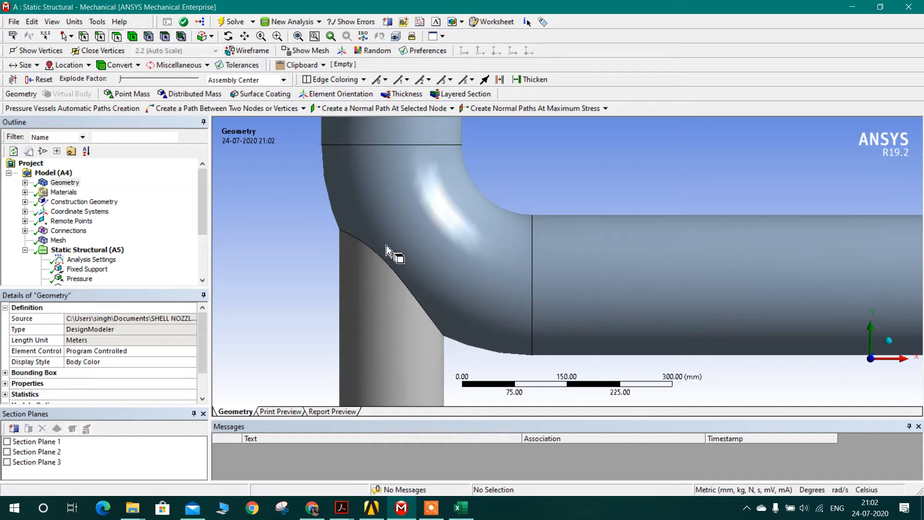
pyautogui.scroll(-5, 360, 236)
pyautogui.scroll(-4, 470, 275)
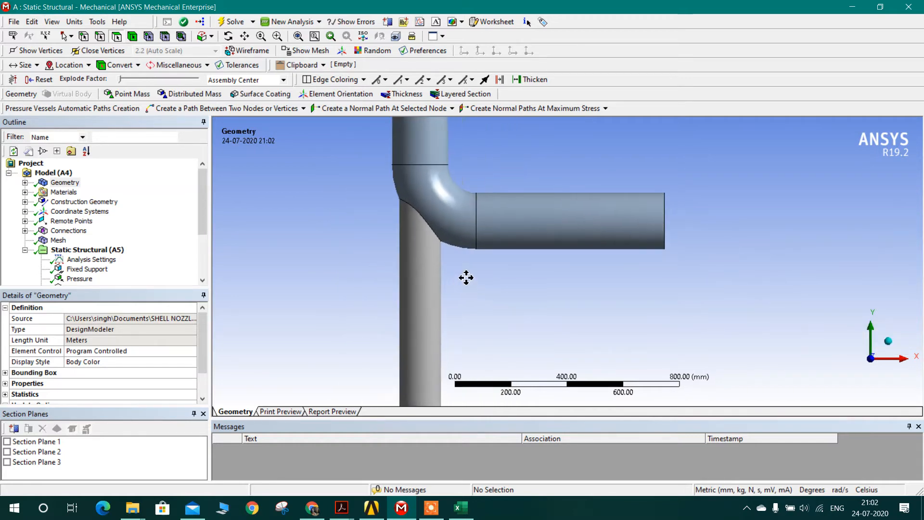
pyautogui.scroll(-1, 485, 295)
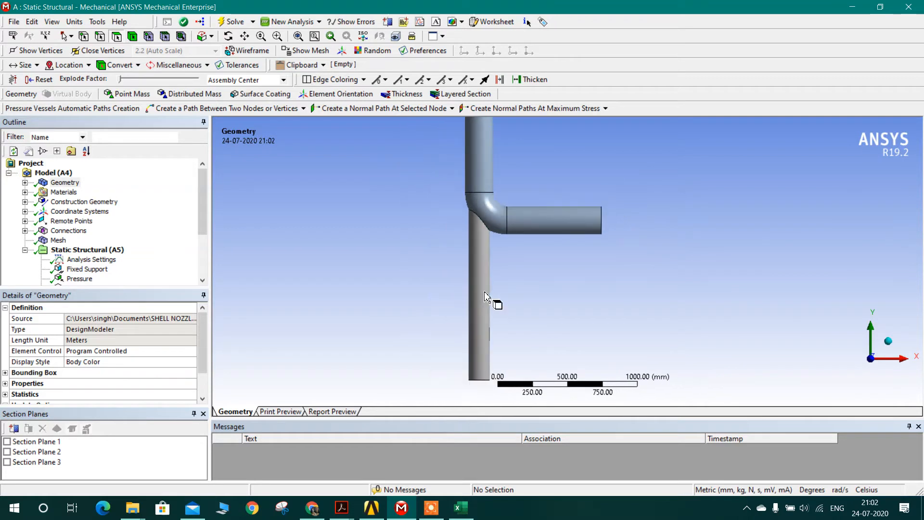
# Step: Expand the Materials branch and display the Mesh to examine the elements on the pipe, elbow and trunnion
pyautogui.click(24, 192)
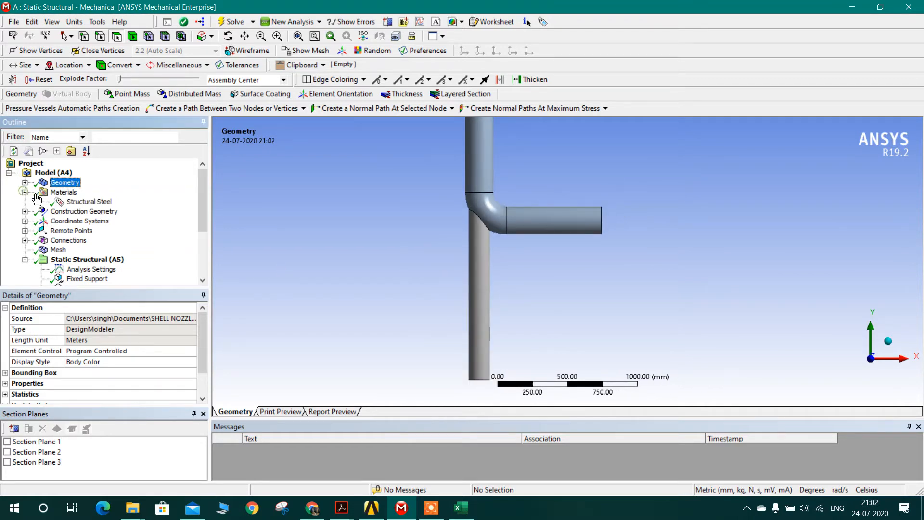
pyautogui.scroll(-1, 57, 236)
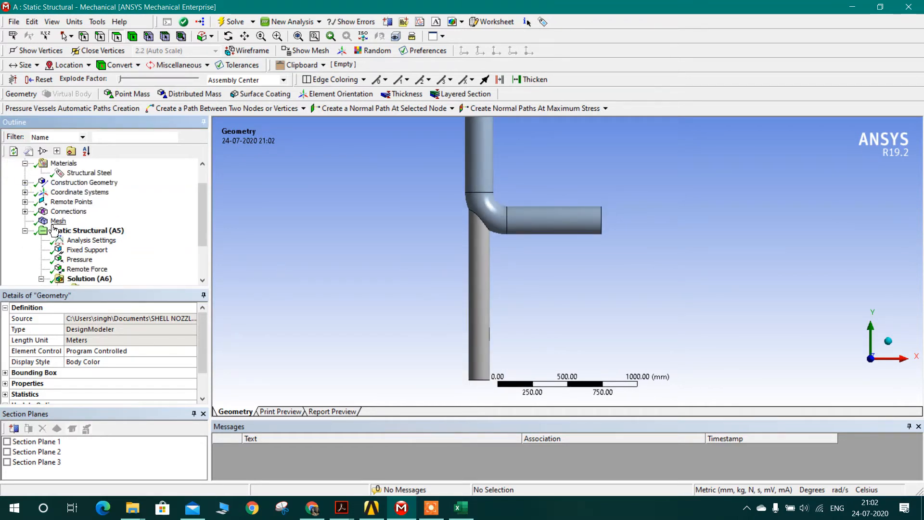
pyautogui.click(53, 225)
pyautogui.keyDown('ctrl'); pyautogui.moveTo(522, 258); pyautogui.dragTo(496, 284, button='middle'); pyautogui.keyUp('ctrl')
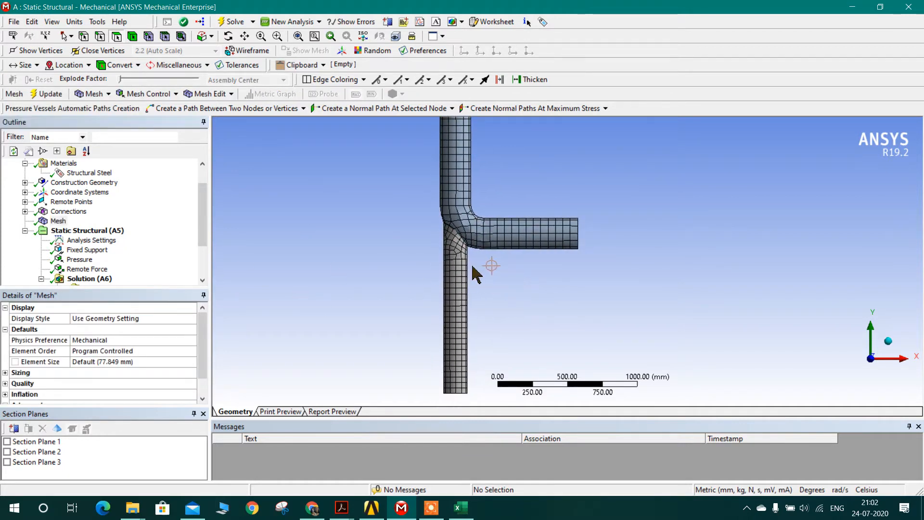
# Step: Open the Convergence history under Equivalent Stress and review its plot and table
pyautogui.scroll(-2, 182, 262)
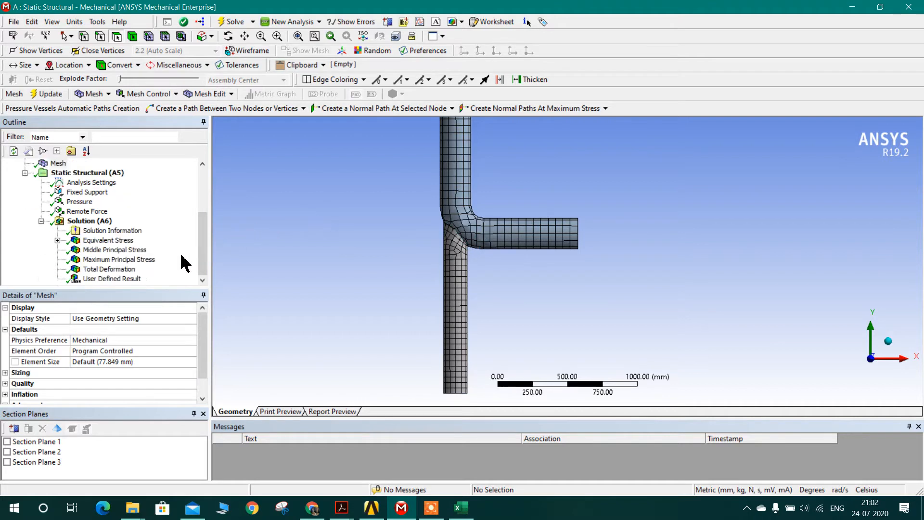
pyautogui.click(57, 240)
pyautogui.click(119, 250)
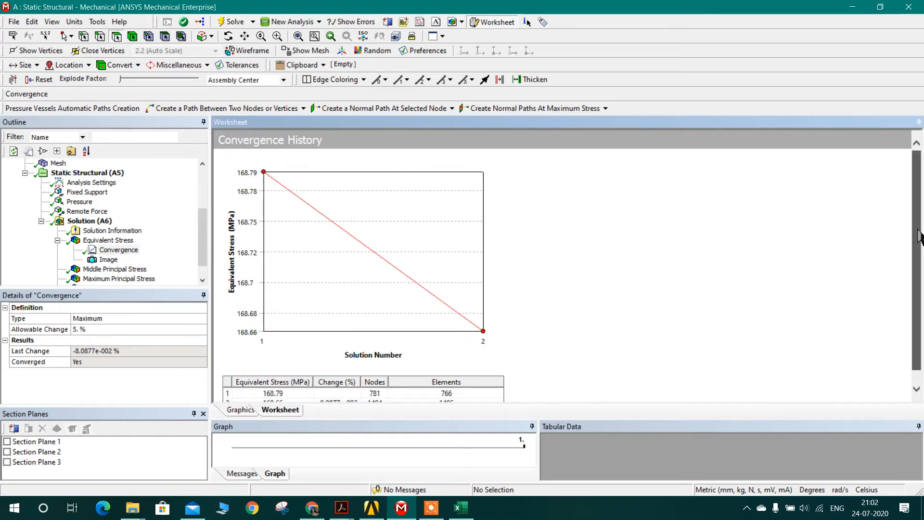
pyautogui.scroll(-1, 764, 275)
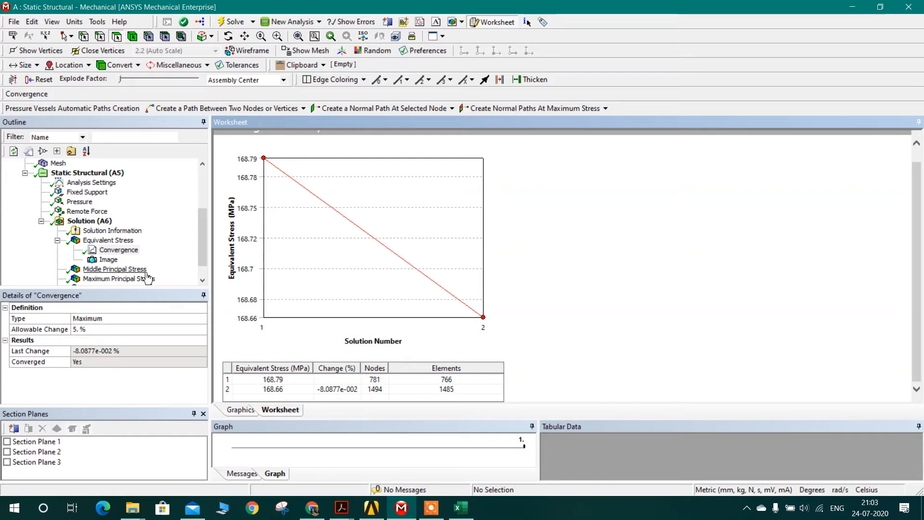
# Step: Display the Equivalent Stress result and render it with Smooth Contours
pyautogui.click(111, 241)
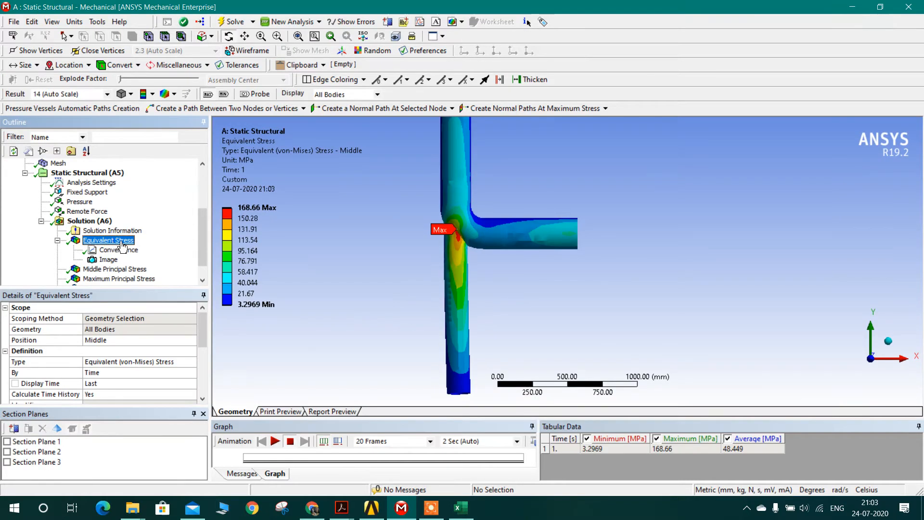
pyautogui.click(152, 95)
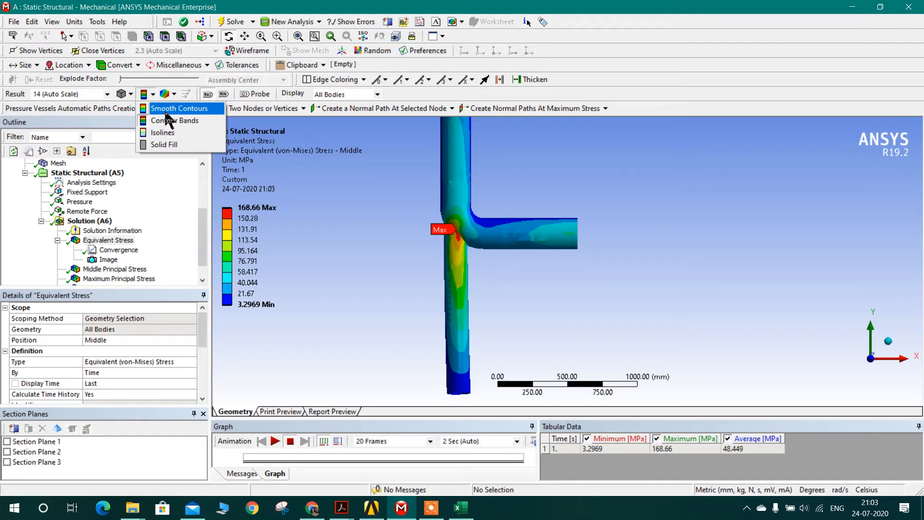
pyautogui.click(166, 113)
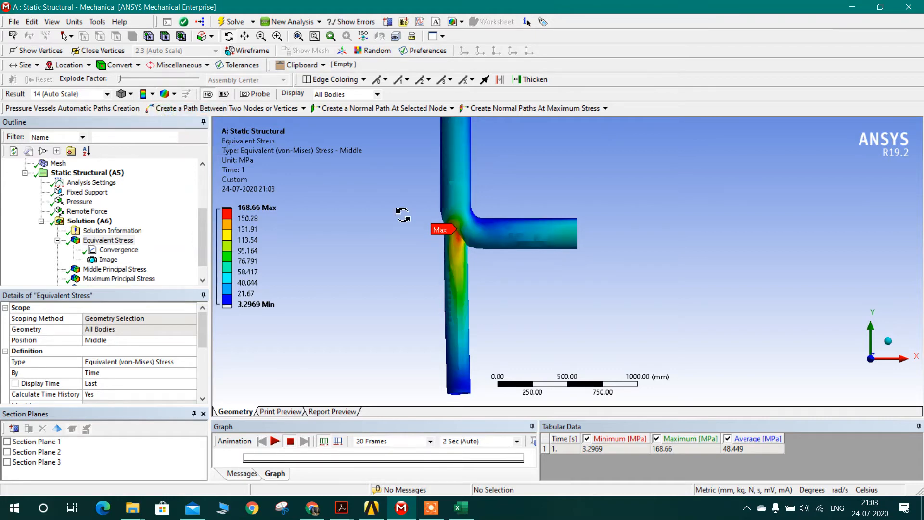
pyautogui.click(146, 94)
# Step: Show the elements on the Equivalent Stress plot and examine the maximum stress location at the elbow-trunnion junction
pyautogui.click(164, 92)
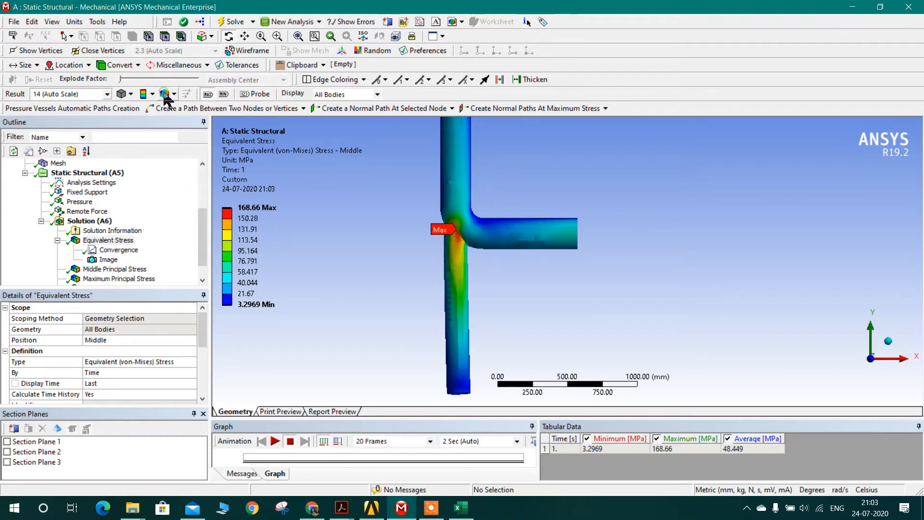
pyautogui.click(164, 92)
pyautogui.click(181, 144)
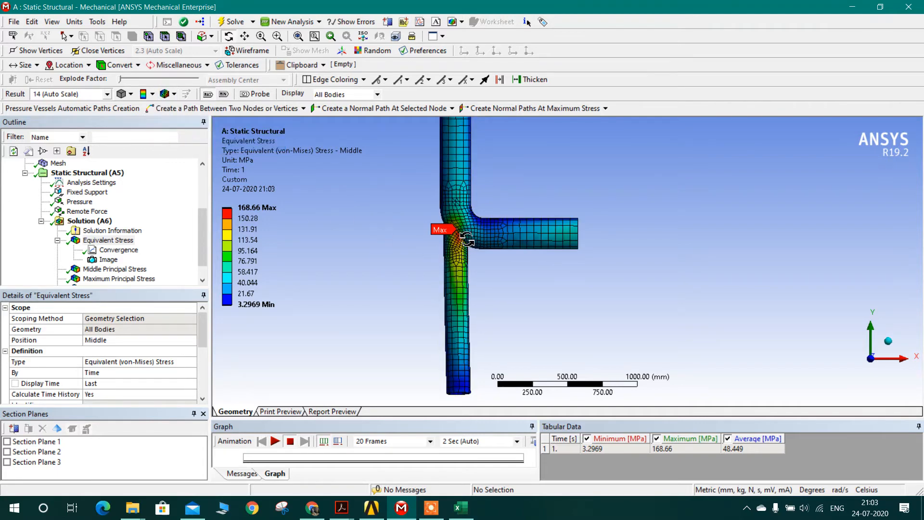
pyautogui.scroll(3, 452, 239)
pyautogui.scroll(4, 415, 238)
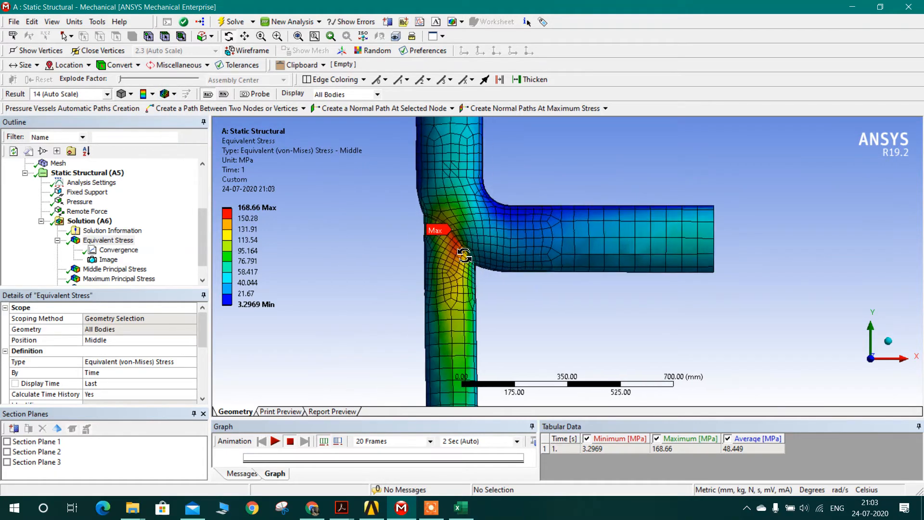
pyautogui.scroll(2, 438, 239)
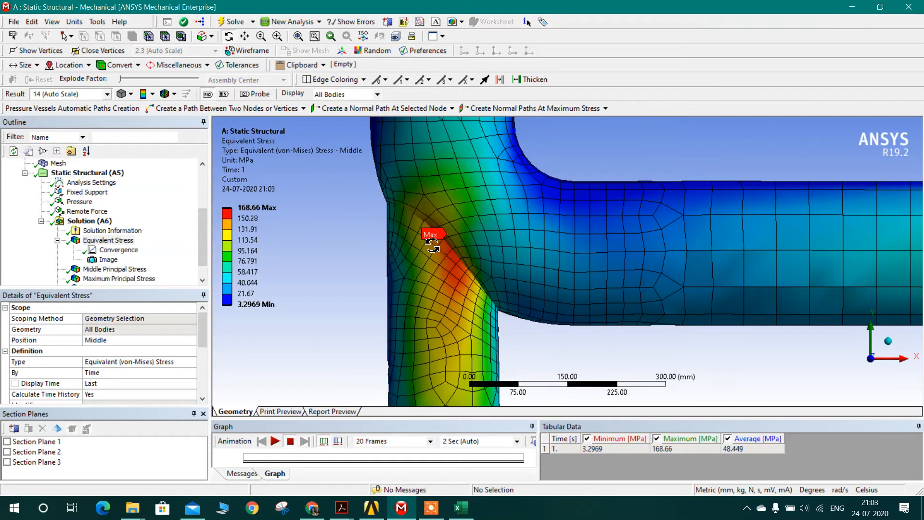
pyautogui.scroll(-6, 422, 244)
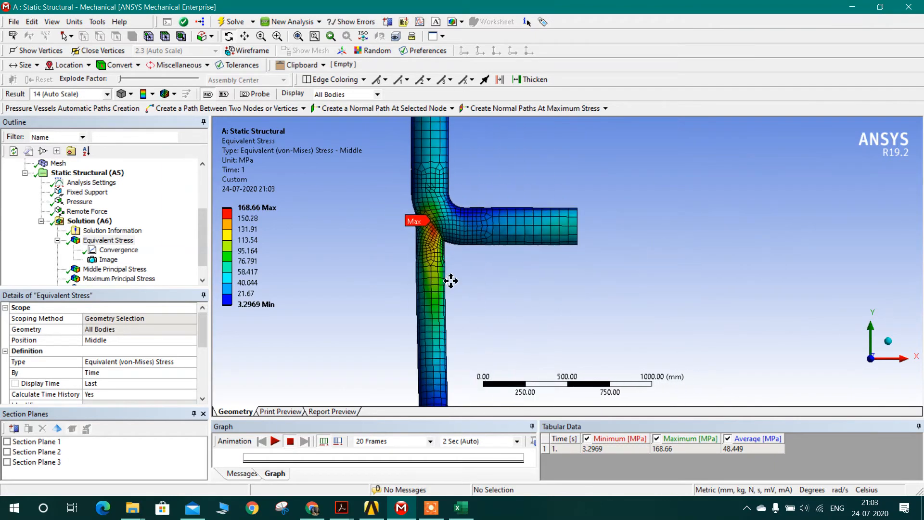
# Step: Display the Pressure load and inspect the pipe and elbow faces it is applied to
pyautogui.click(78, 202)
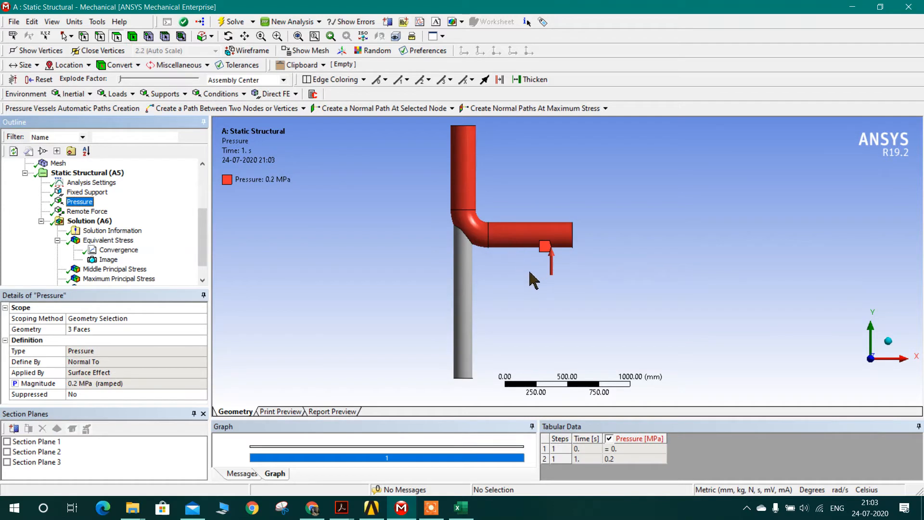
pyautogui.click(888, 341)
pyautogui.keyDown('ctrl'); pyautogui.moveTo(719, 289); pyautogui.dragTo(567, 326, button='middle'); pyautogui.keyUp('ctrl')
pyautogui.scroll(2, 436, 314)
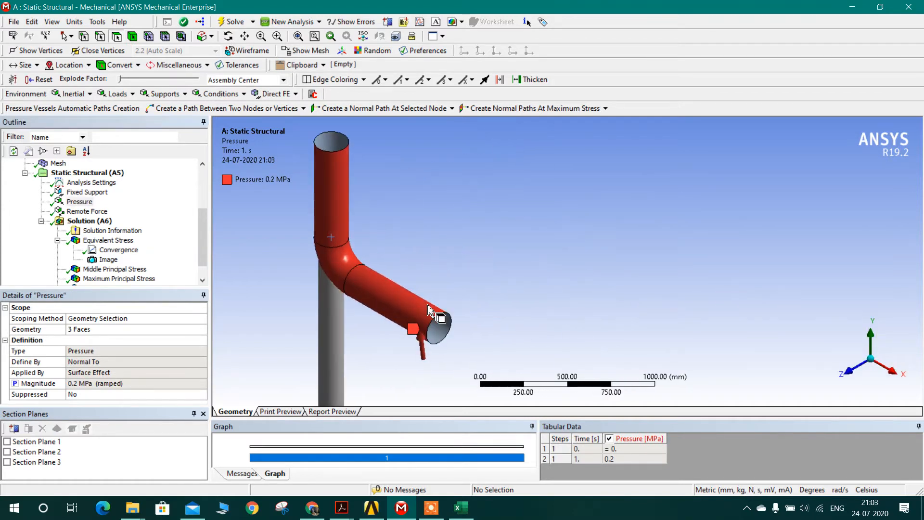
pyautogui.keyDown('ctrl'); pyautogui.moveTo(436, 313); pyautogui.dragTo(557, 275, button='middle'); pyautogui.keyUp('ctrl')
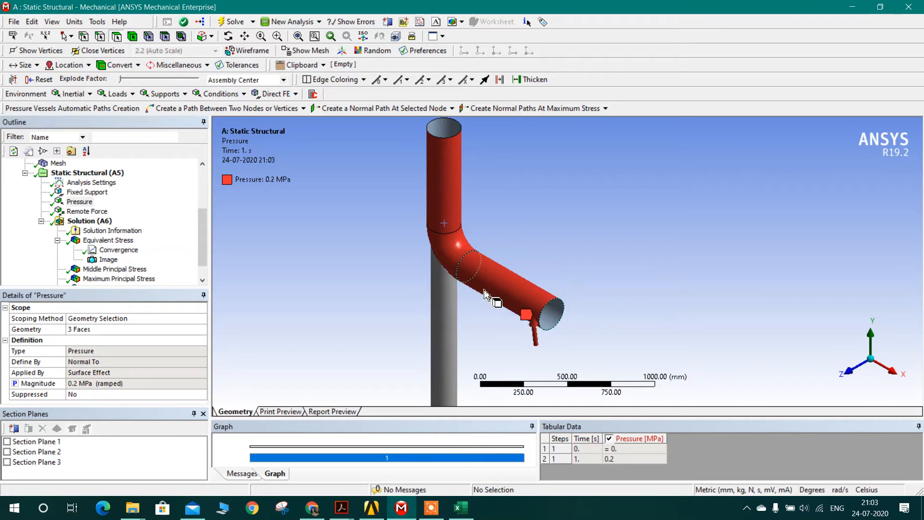
# Step: Inspect the Remote Force at the trunnion's free end and check the parameter values in the Workbench Parameter Set
pyautogui.click(73, 214)
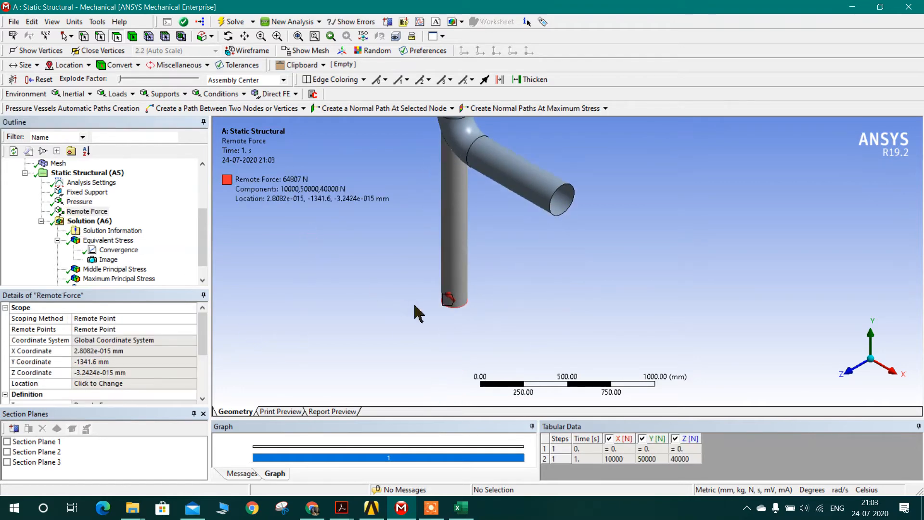
pyautogui.scroll(2, 428, 311)
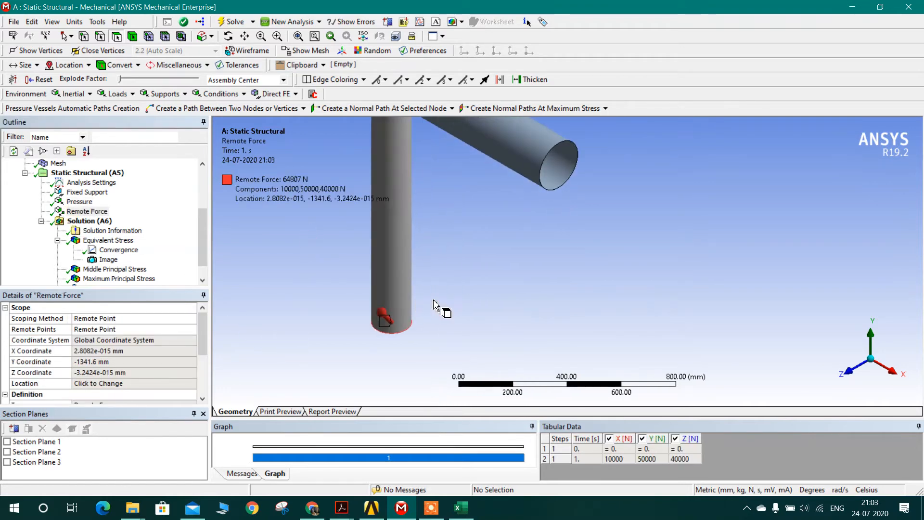
pyautogui.click(872, 360)
pyautogui.keyDown('ctrl'); pyautogui.moveTo(690, 313); pyautogui.dragTo(726, 155, button='middle'); pyautogui.keyUp('ctrl')
pyautogui.scroll(5, 517, 318)
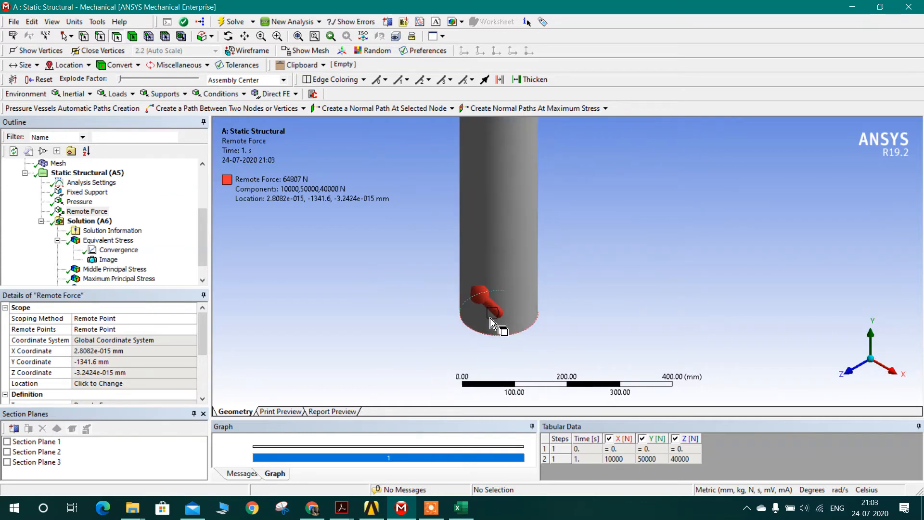
pyautogui.scroll(-5, 482, 269)
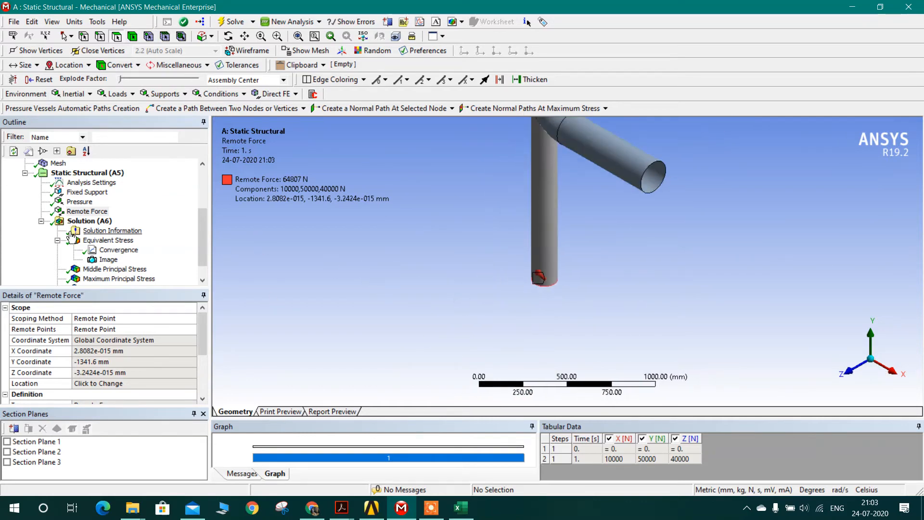
pyautogui.scroll(-1, 134, 247)
pyautogui.scroll(-1, 247, 257)
pyautogui.keyDown('ctrl'); pyautogui.moveTo(482, 237); pyautogui.dragTo(371, 333, button='middle'); pyautogui.keyUp('ctrl')
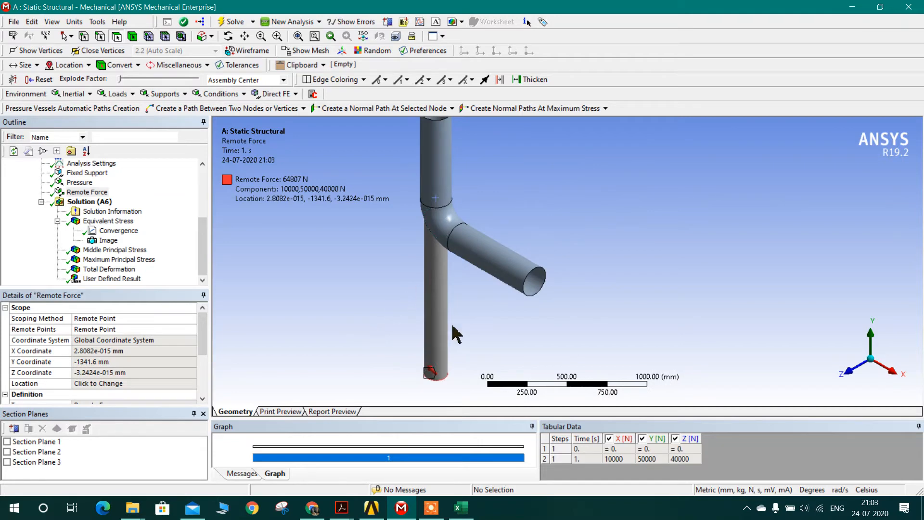
pyautogui.scroll(-3, 451, 325)
pyautogui.keyDown('ctrl'); pyautogui.moveTo(489, 308); pyautogui.dragTo(400, 344, button='middle'); pyautogui.keyUp('ctrl')
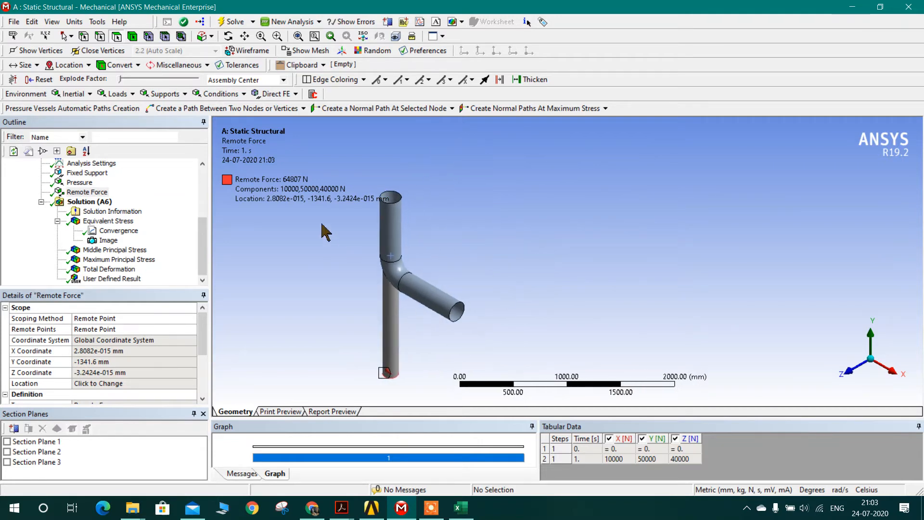
pyautogui.click(369, 510)
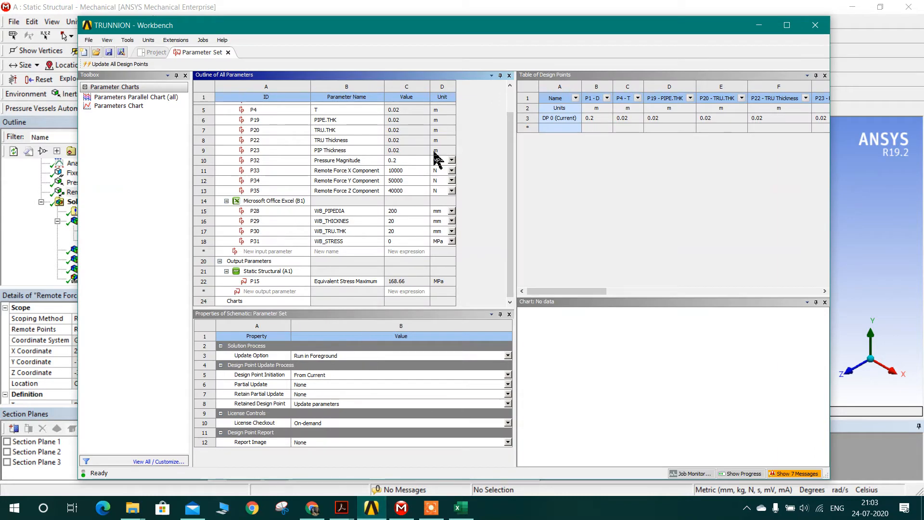
pyautogui.click(759, 26)
# Step: Return to the Equivalent Stress result and hide the element edges on the contour plot
pyautogui.click(99, 222)
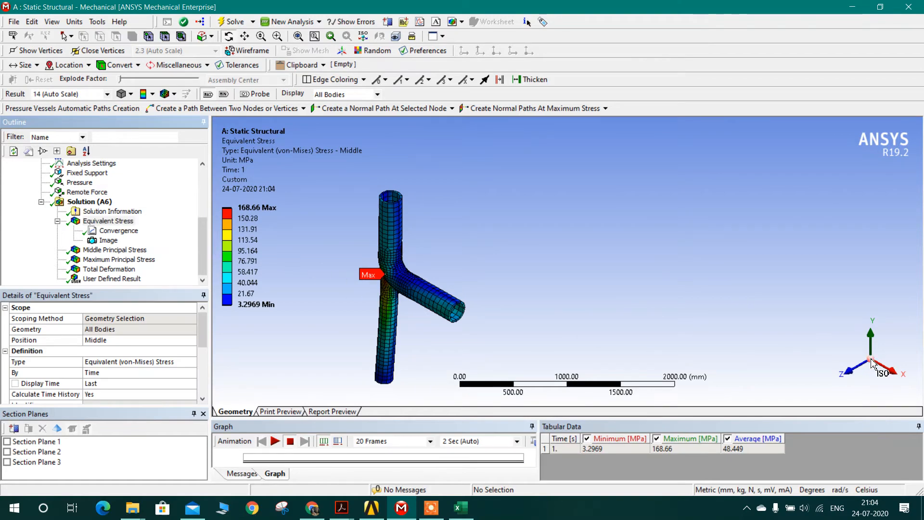
pyautogui.scroll(5, 465, 225)
pyautogui.moveTo(464, 225); pyautogui.dragTo(443, 236)
pyautogui.click(175, 94)
pyautogui.click(190, 109)
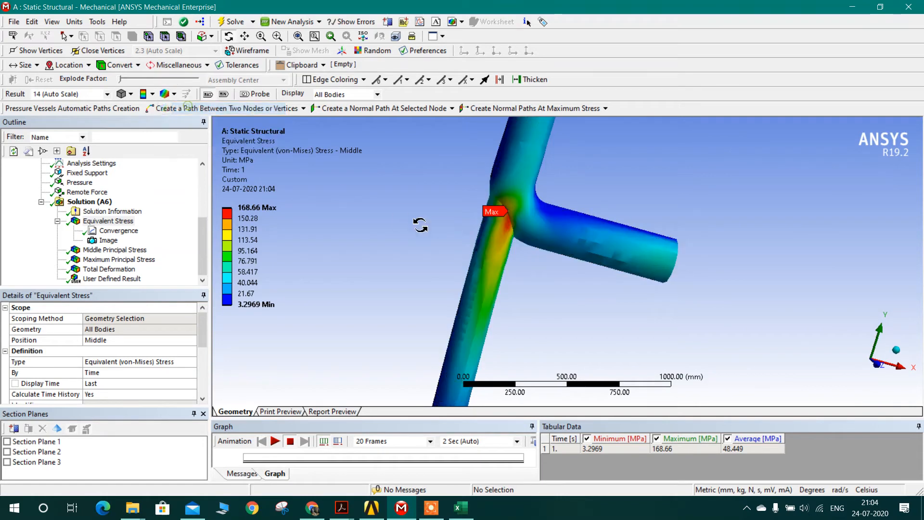
# Step: Examine the Max stress label and the surrounding contours closely at the elbow-trunnion junction
pyautogui.scroll(3, 516, 231)
pyautogui.moveTo(382, 224); pyautogui.dragTo(348, 247)
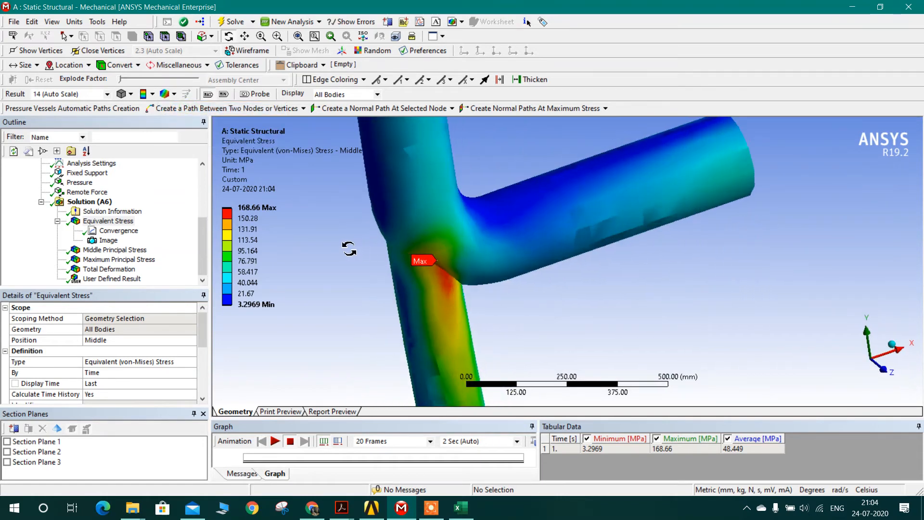
pyautogui.scroll(3, 399, 270)
pyautogui.moveTo(417, 279); pyautogui.dragTo(369, 272)
pyautogui.click(255, 212)
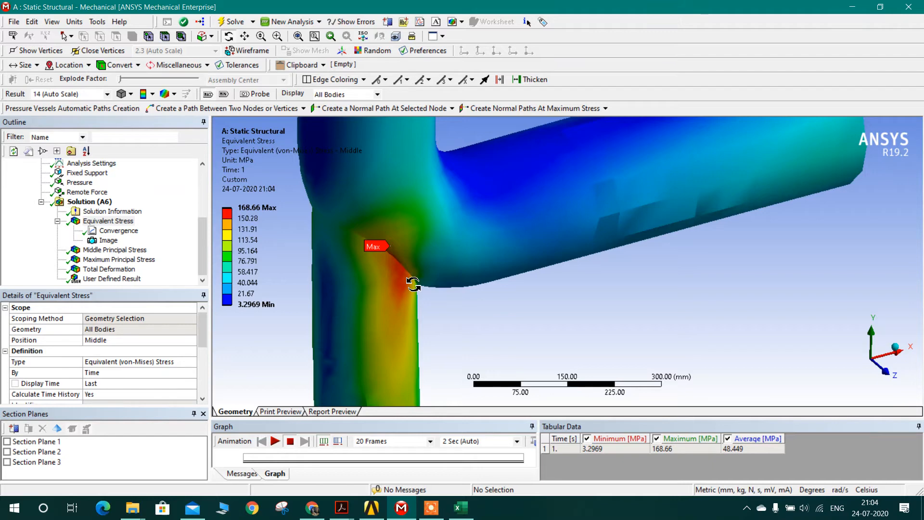
pyautogui.scroll(2, 362, 252)
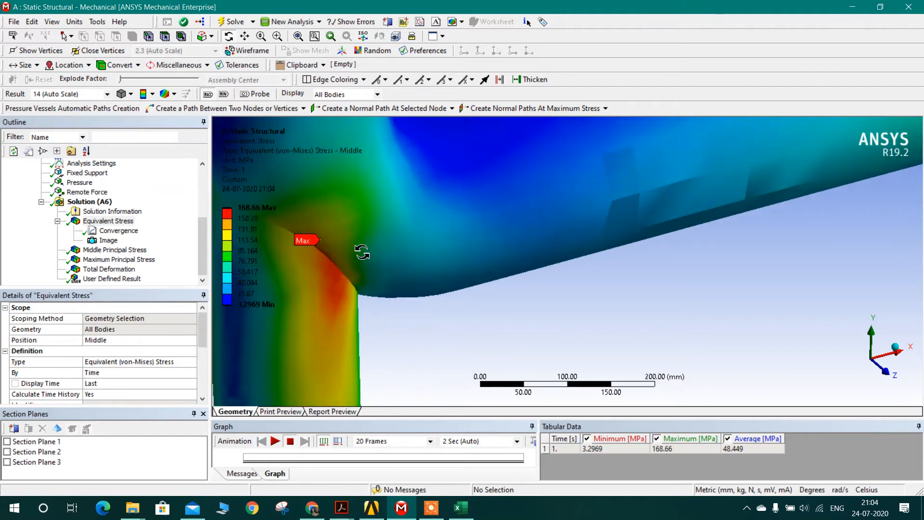
pyautogui.keyDown('ctrl'); pyautogui.moveTo(360, 252); pyautogui.dragTo(539, 257, button='middle'); pyautogui.keyUp('ctrl')
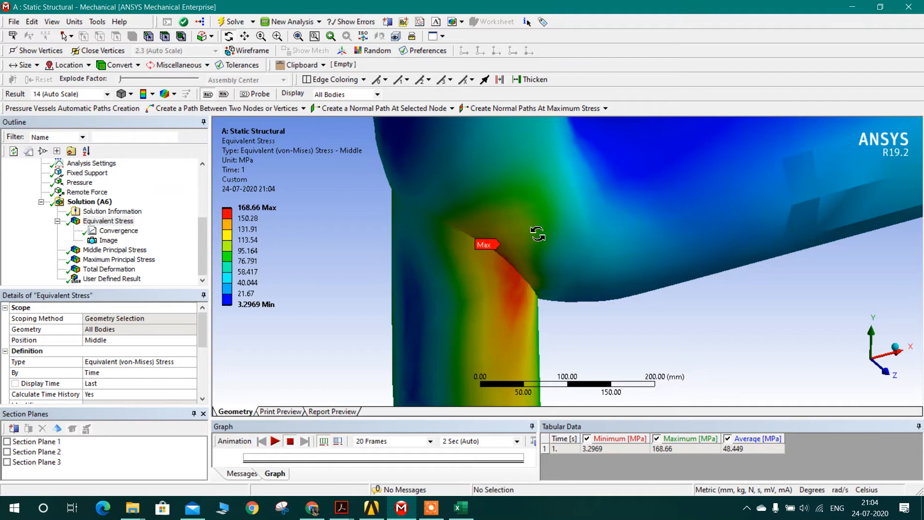
# Step: Switch to Chrome and search Google for "sa 516 gr 70 allowable stress"
pyautogui.click(313, 508)
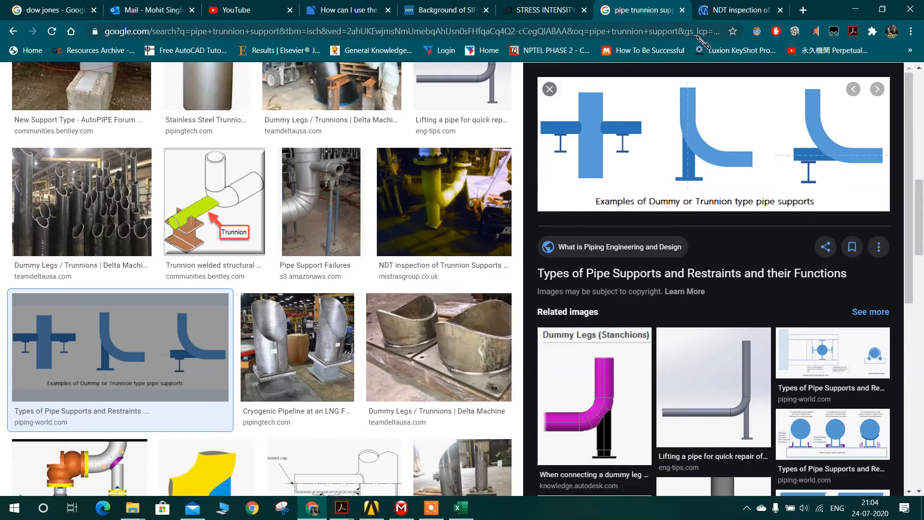
pyautogui.click(696, 38)
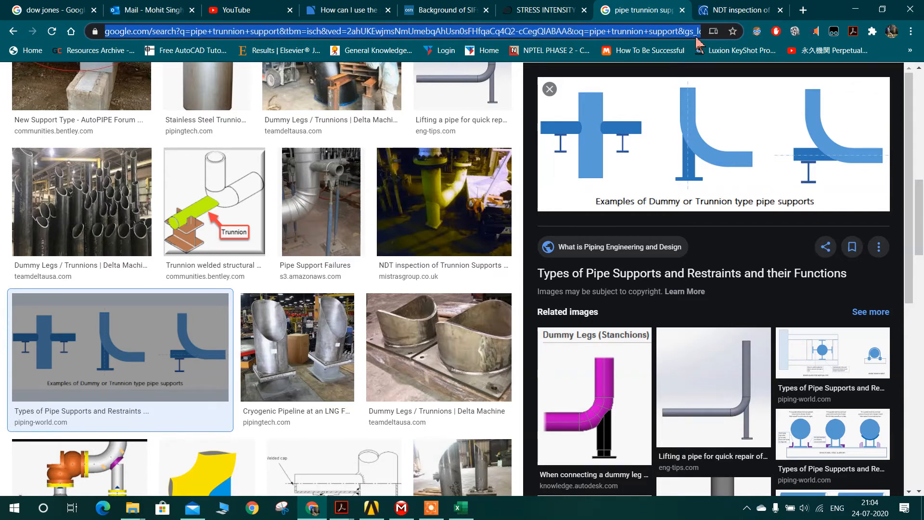
pyautogui.write('sa 51')
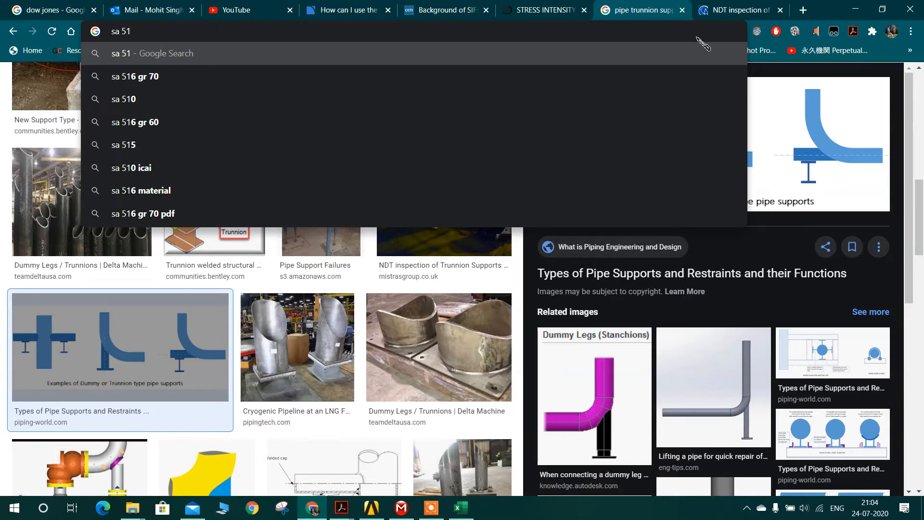
pyautogui.write('6 gr 70 ')
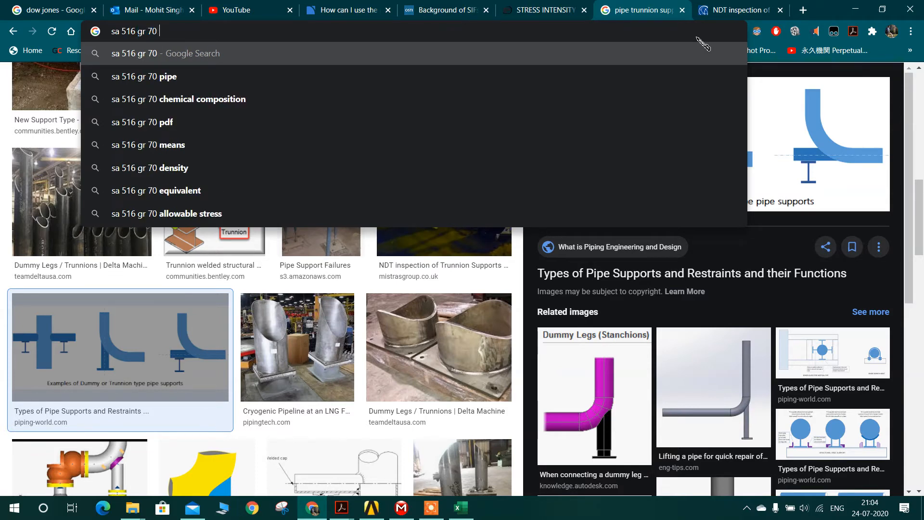
pyautogui.write('allowable stress')
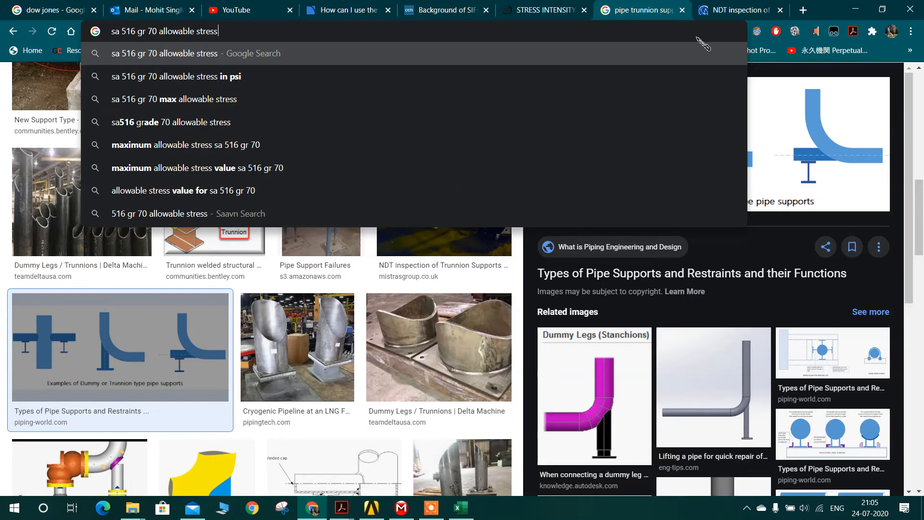
pyautogui.press('Return')
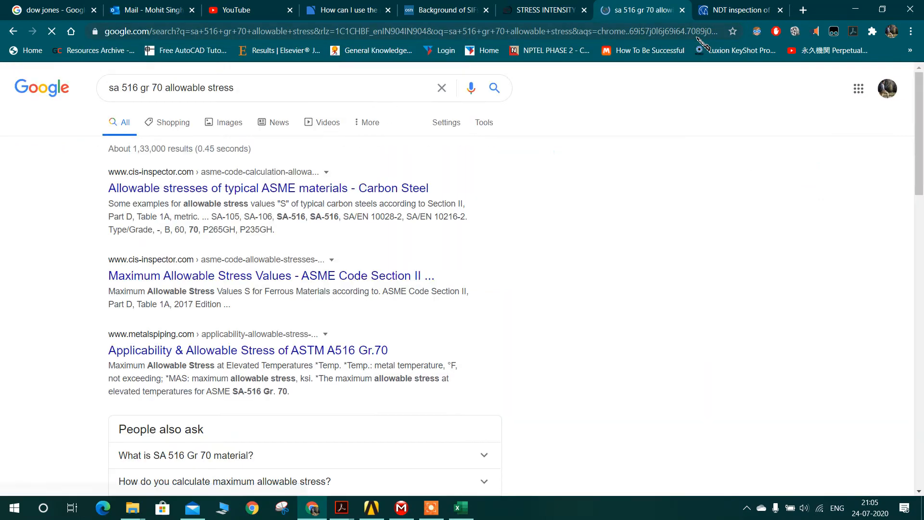
# Step: Open the cis-inspector.com page on carbon steel allowable stresses and locate the SA-516 Grade 70 column
pyautogui.click(382, 189)
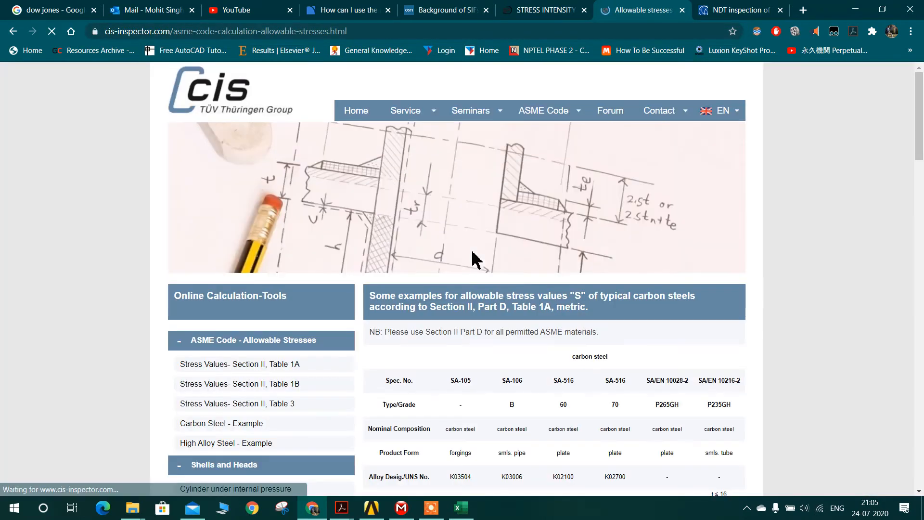
pyautogui.scroll(-4, 475, 258)
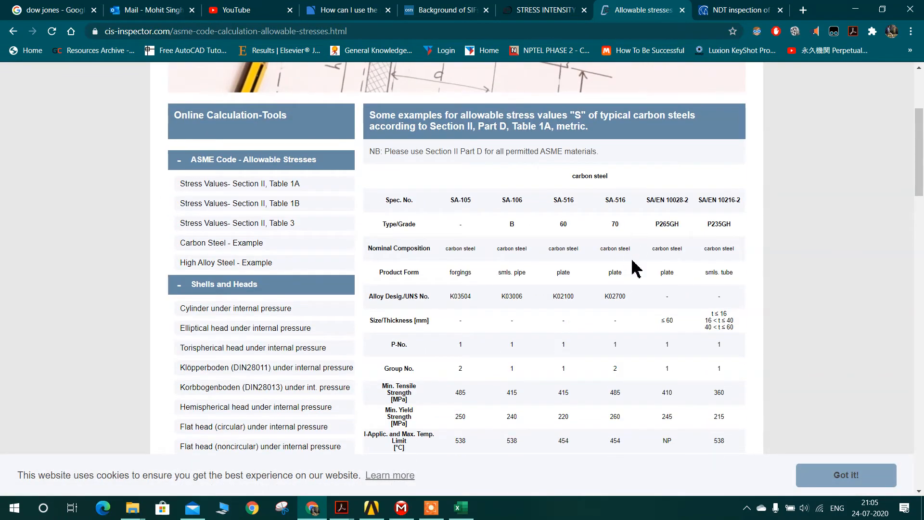
pyautogui.scroll(-3, 626, 275)
pyautogui.scroll(2, 495, 238)
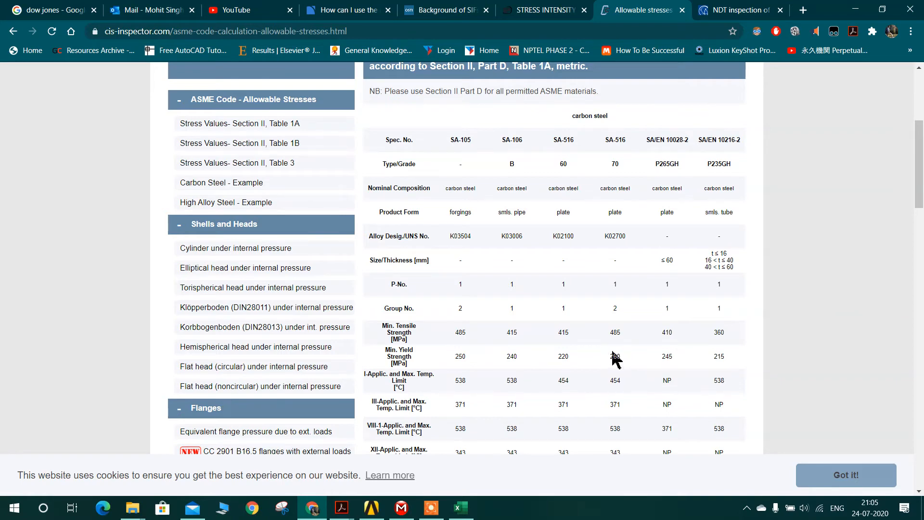
pyautogui.scroll(2, 621, 356)
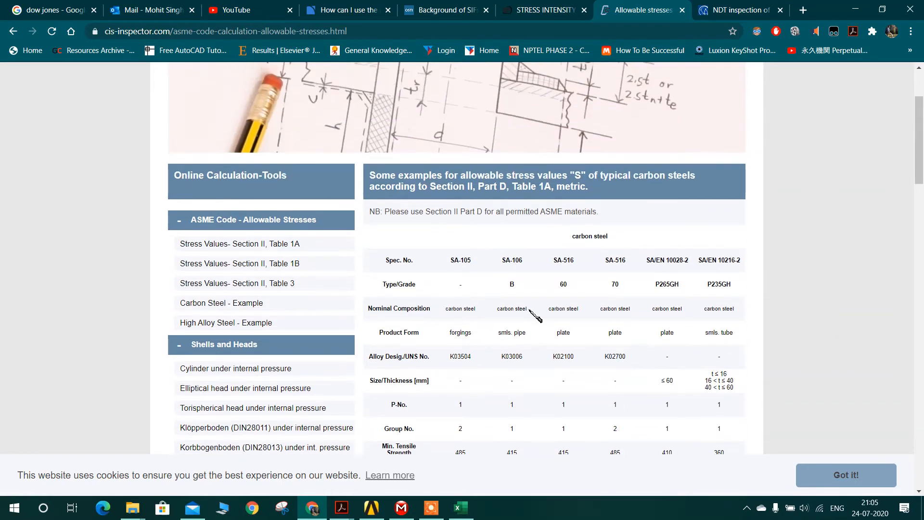
pyautogui.scroll(-2, 624, 289)
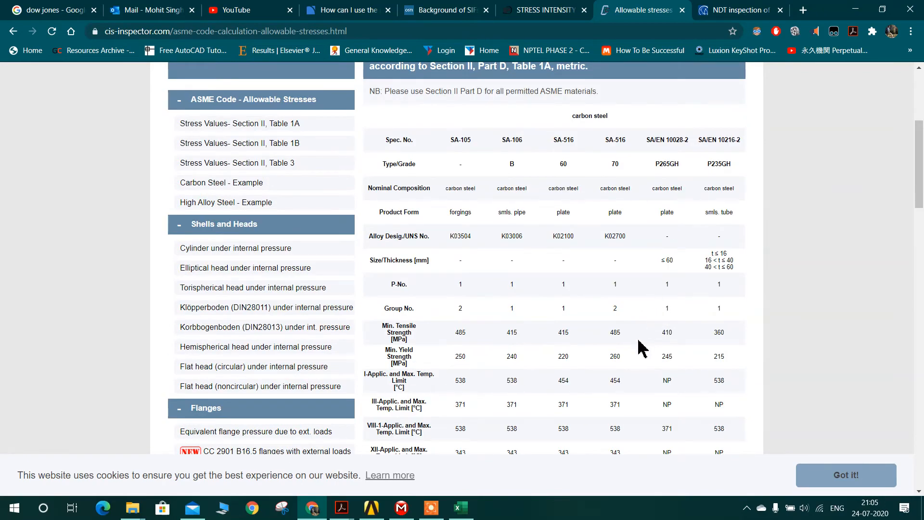
# Step: Read the SA-516 Grade 70 strength data and its allowable stresses across the temperature rows
pyautogui.scroll(-4, 639, 343)
pyautogui.scroll(1, 626, 359)
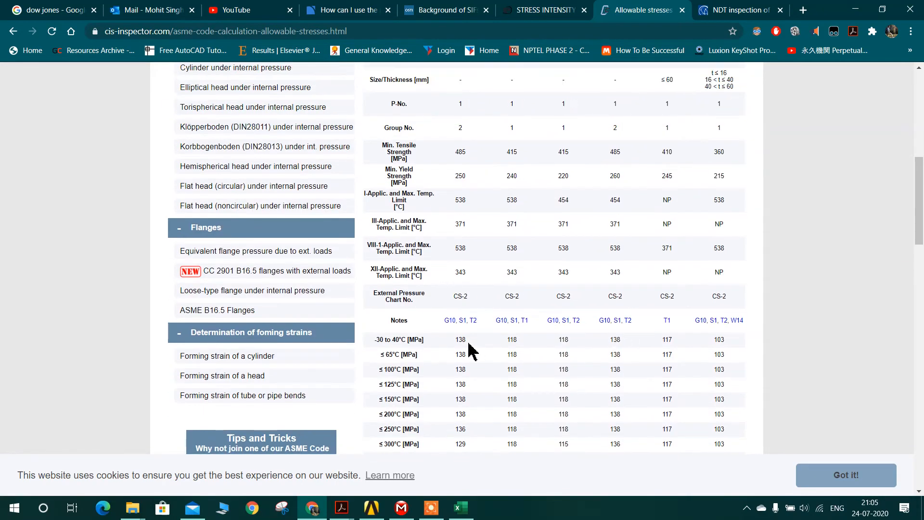
pyautogui.scroll(-1, 529, 328)
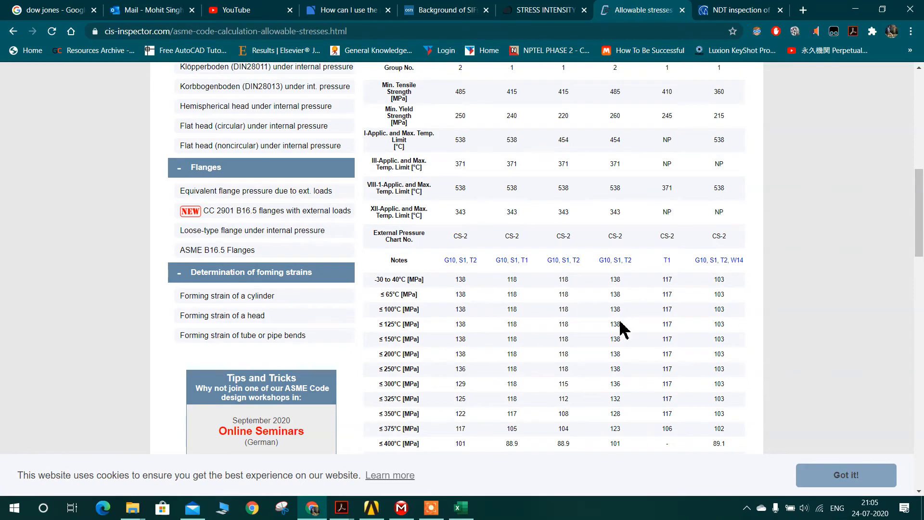
pyautogui.scroll(5, 625, 335)
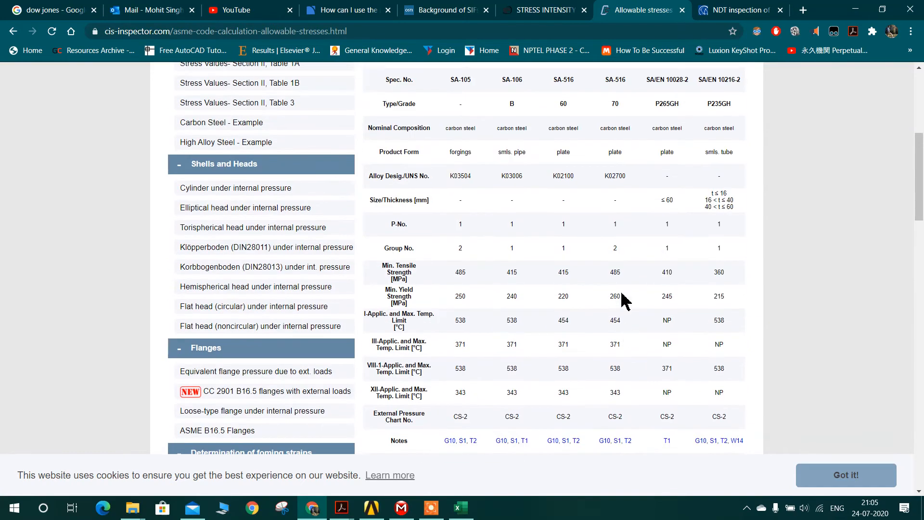
pyautogui.scroll(-1, 625, 223)
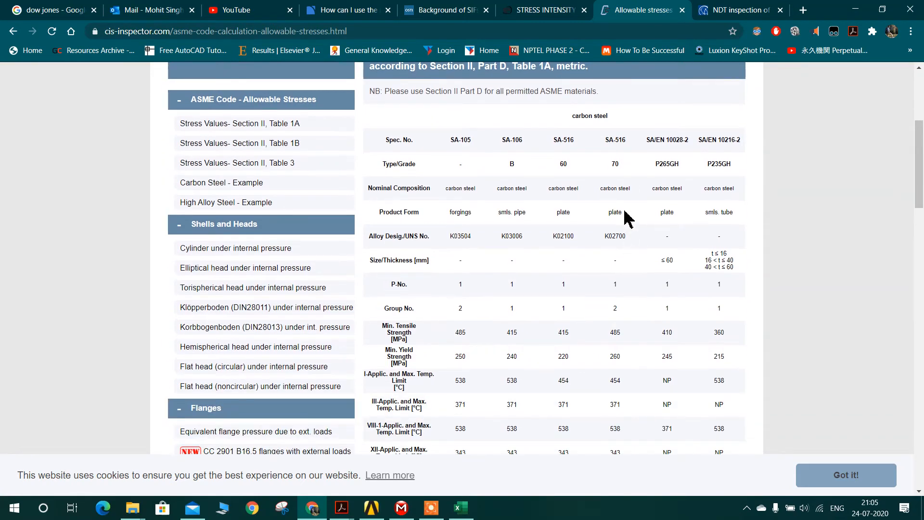
pyautogui.scroll(-3, 628, 298)
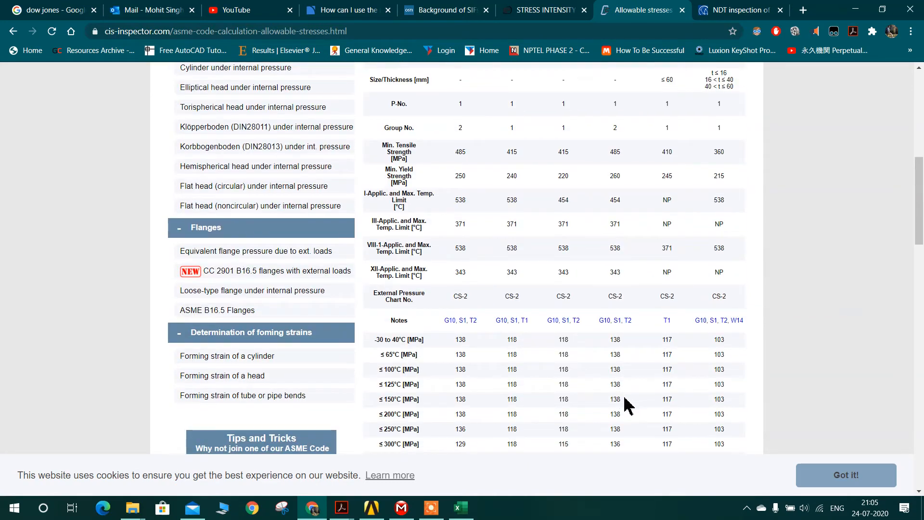
pyautogui.scroll(-1, 628, 406)
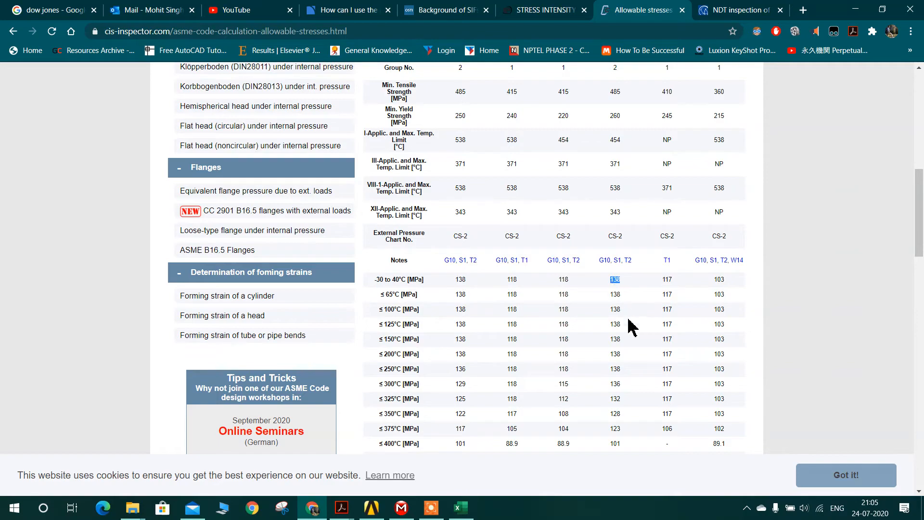
pyautogui.scroll(4, 627, 302)
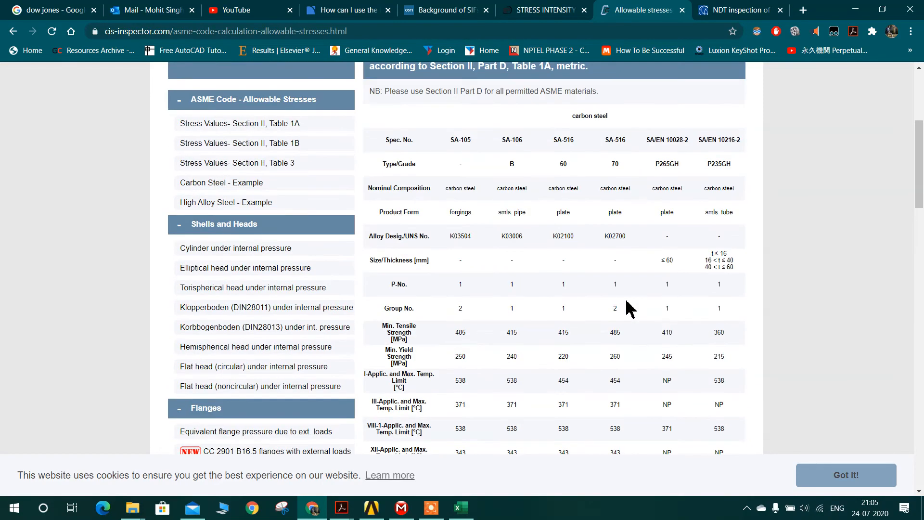
# Step: Open the Windows Calculator in Standard mode, compute 1.5 × 138, and minimize it
pyautogui.press('super')
pyautogui.write('ca')
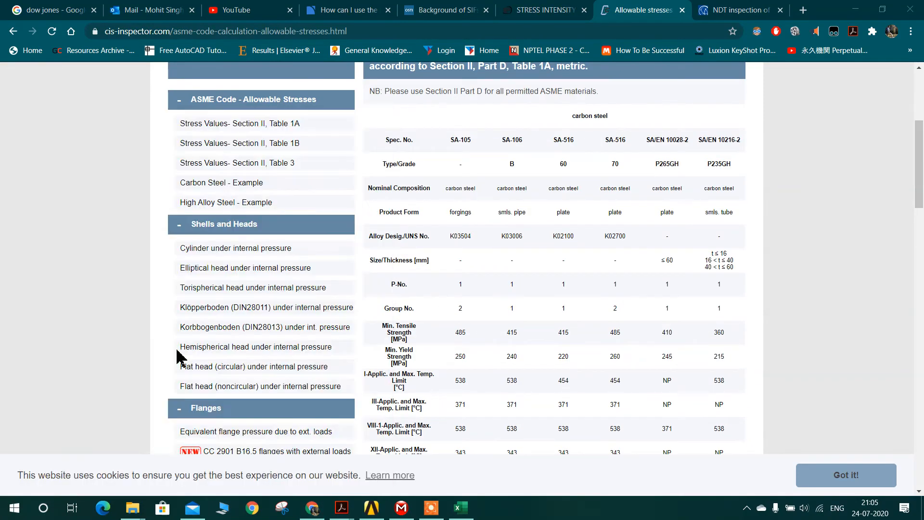
pyautogui.write('lcu')
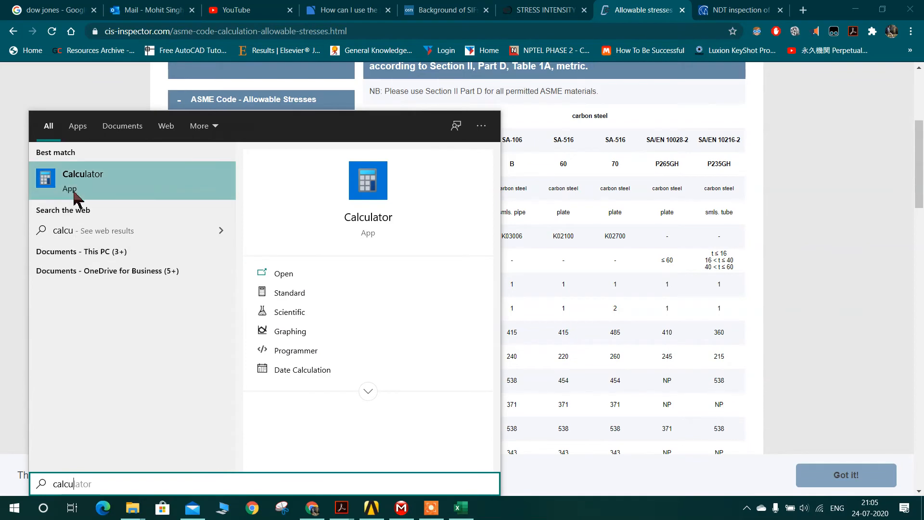
pyautogui.click(357, 295)
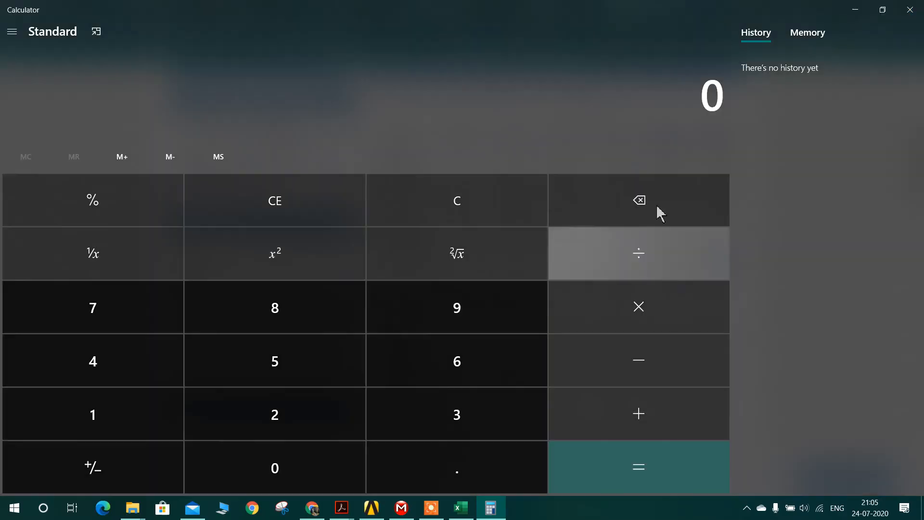
pyautogui.click(135, 423)
pyautogui.click(424, 466)
pyautogui.click(326, 361)
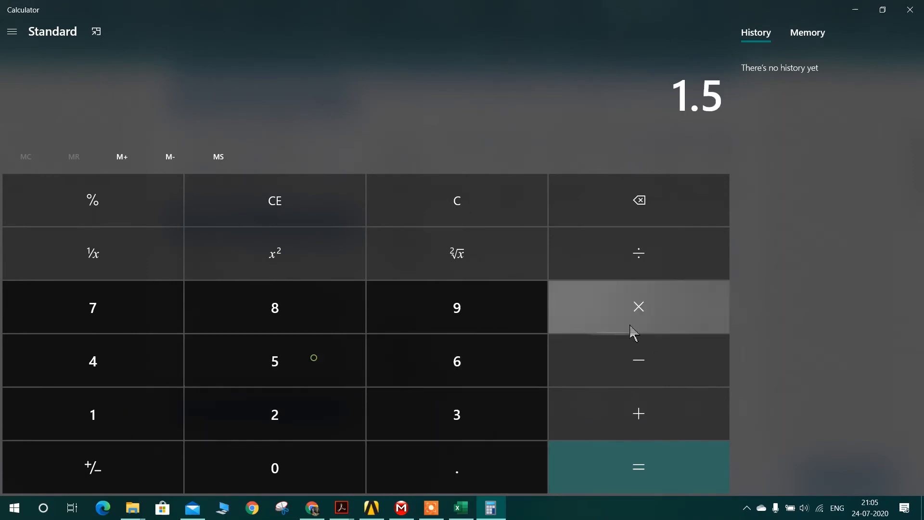
pyautogui.click(634, 329)
pyautogui.click(130, 422)
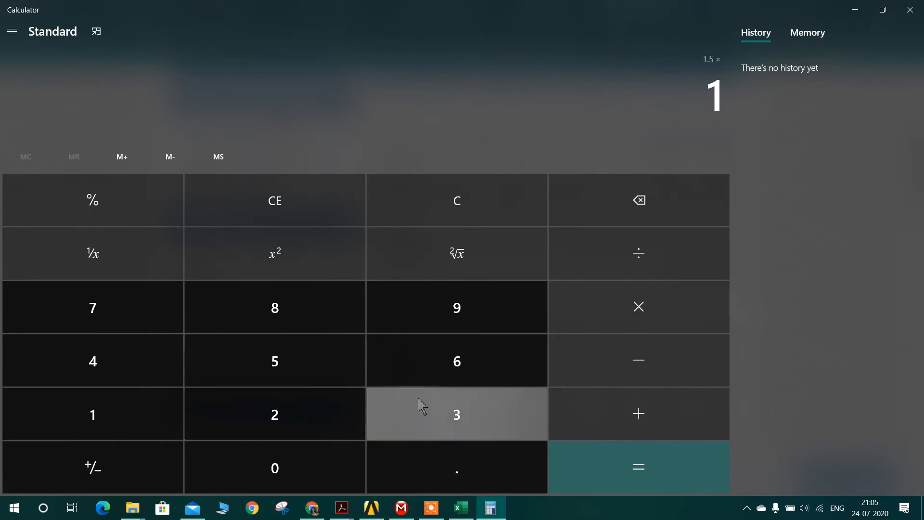
pyautogui.click(419, 405)
pyautogui.click(281, 314)
pyautogui.click(635, 469)
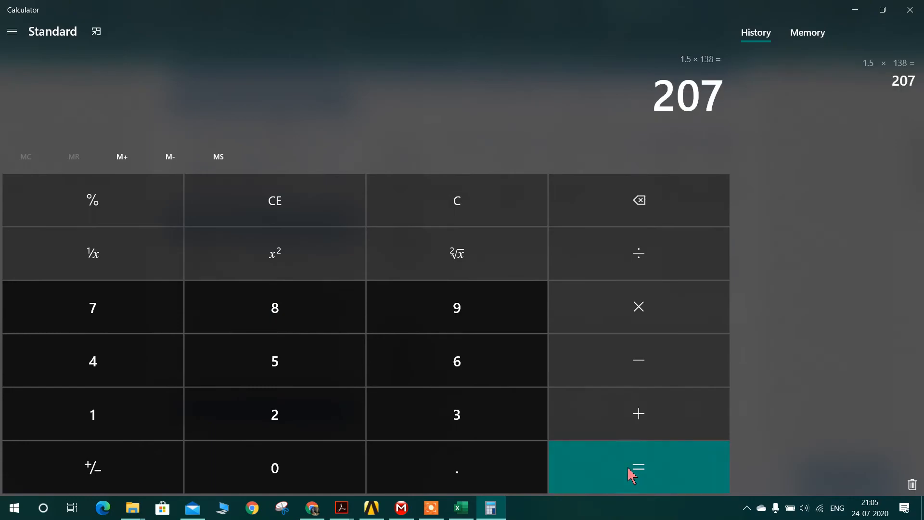
pyautogui.click(856, 10)
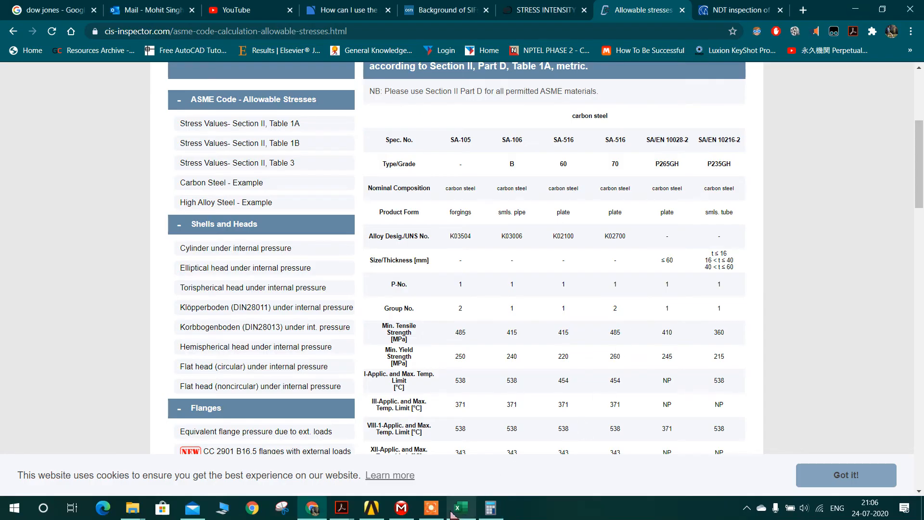
# Step: Return to ANSYS Mechanical and examine the Equivalent Stress contours around the elbow-trunnion junction from several angles
pyautogui.click(401, 508)
pyautogui.scroll(-2, 527, 289)
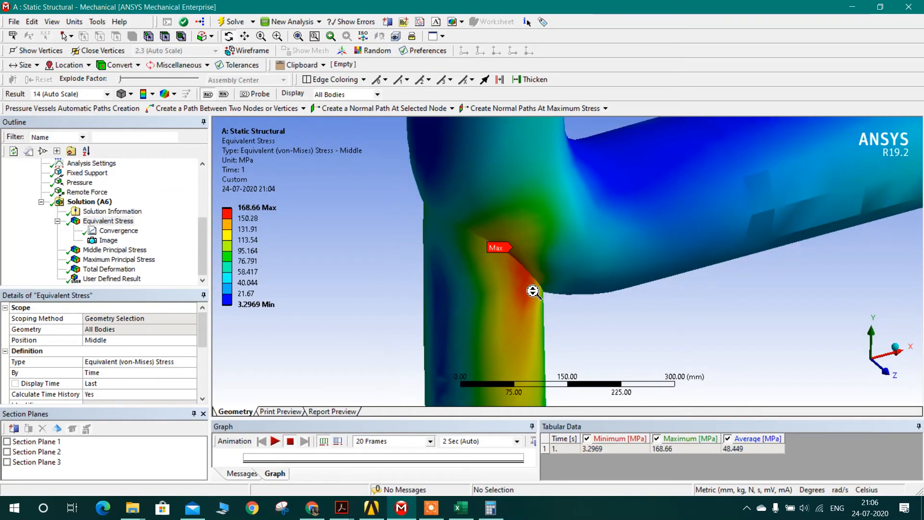
pyautogui.moveTo(548, 295); pyautogui.dragTo(526, 288)
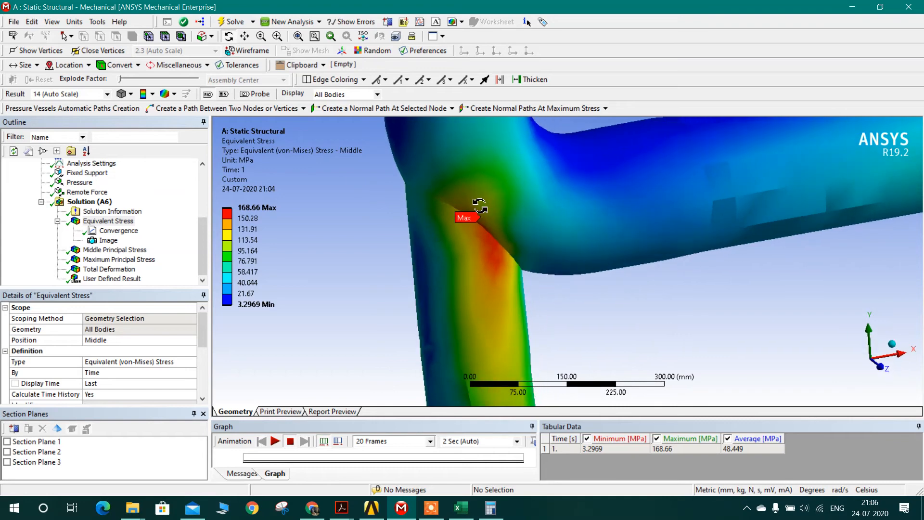
pyautogui.moveTo(481, 223); pyautogui.dragTo(510, 236)
pyautogui.scroll(-2, 517, 258)
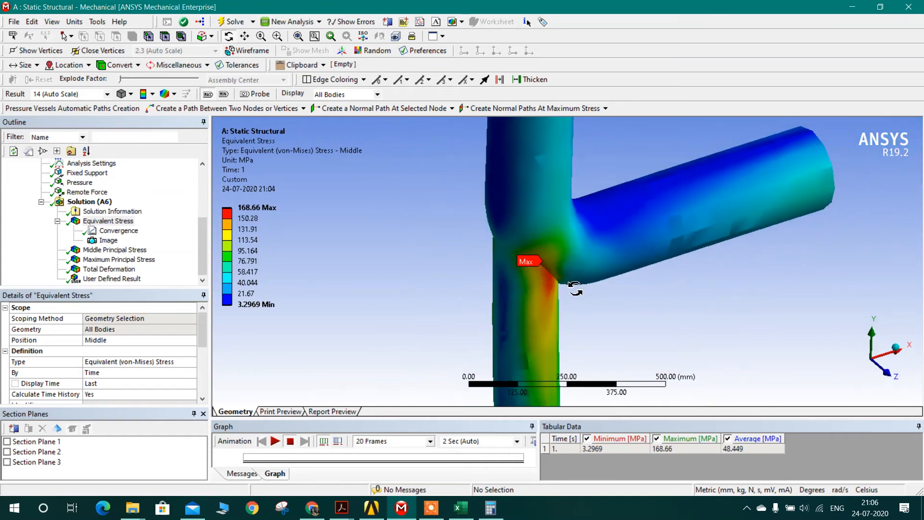
pyautogui.moveTo(592, 288); pyautogui.dragTo(360, 273)
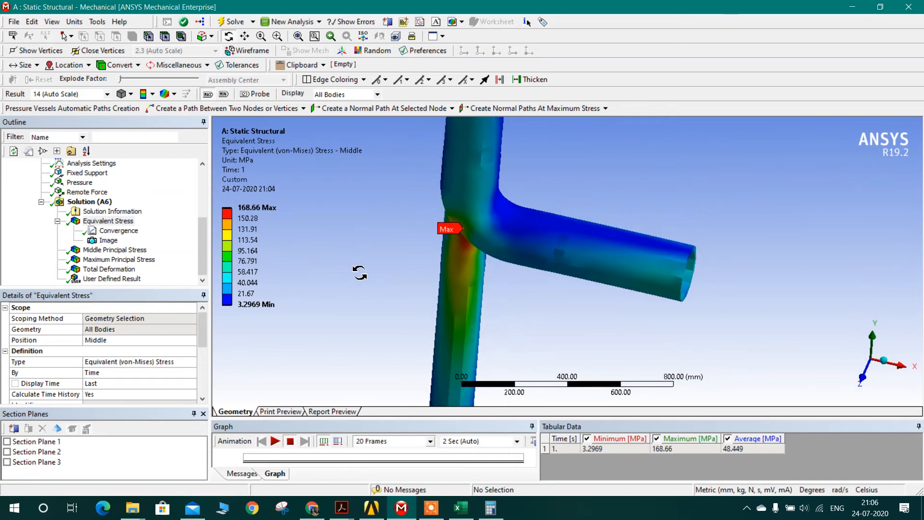
# Step: Inspect the Middle Principal Stress result at the junction and the Total Deformation along the whole trunnion
pyautogui.click(115, 250)
pyautogui.moveTo(371, 268); pyautogui.dragTo(751, 276)
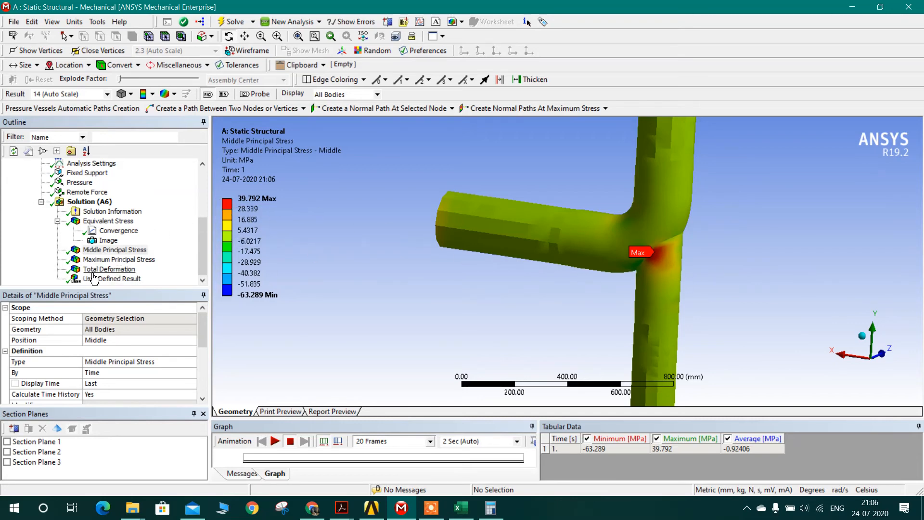
pyautogui.click(109, 269)
pyautogui.scroll(-5, 505, 254)
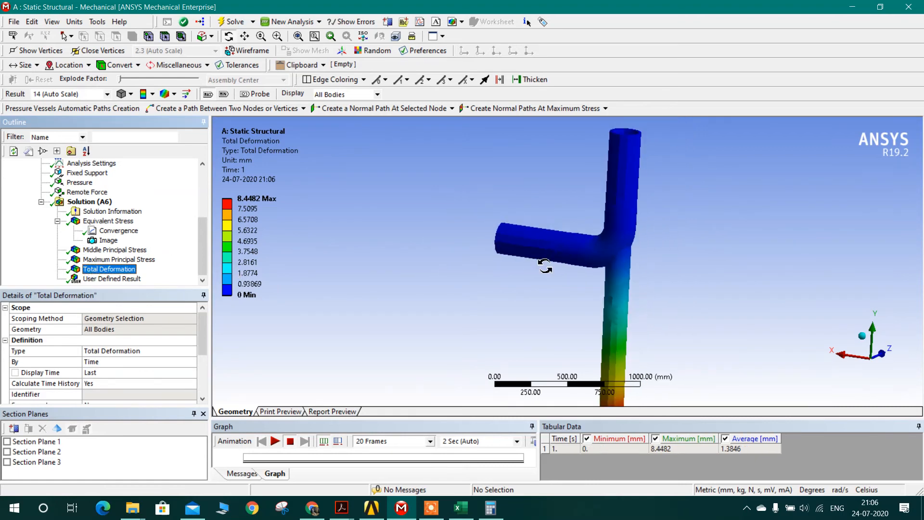
pyautogui.moveTo(632, 314); pyautogui.dragTo(367, 313)
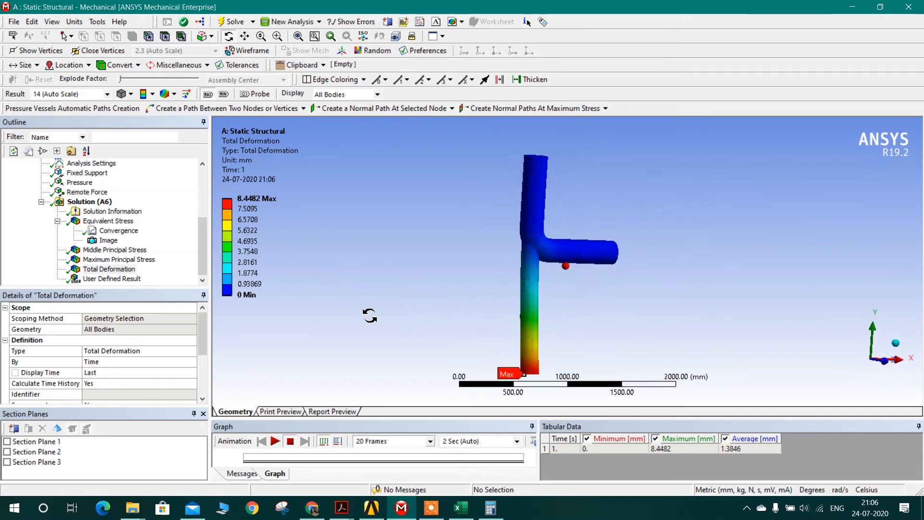
# Step: Display the User Defined Result for the (SERR/ENERGYPOTENTIAL)*100 expression and reset its contour legend to the full result range
pyautogui.click(119, 282)
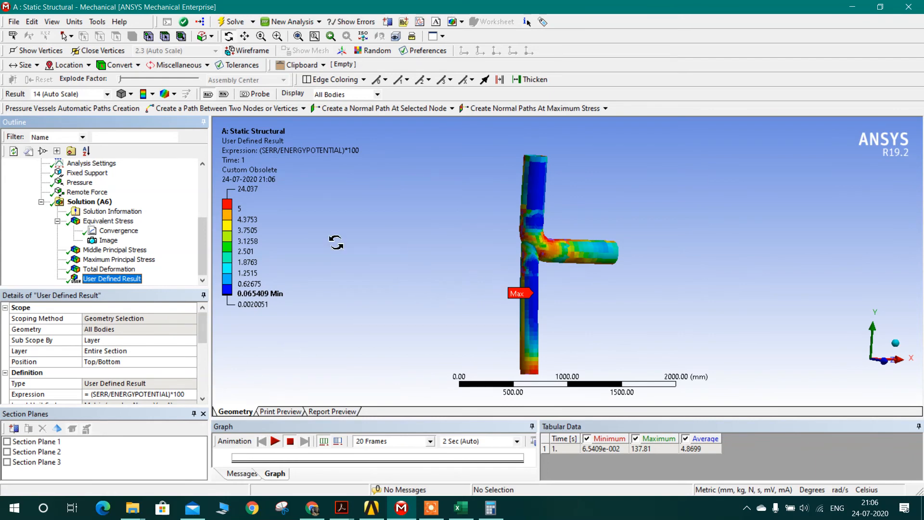
pyautogui.rightClick(268, 271)
pyautogui.click(294, 249)
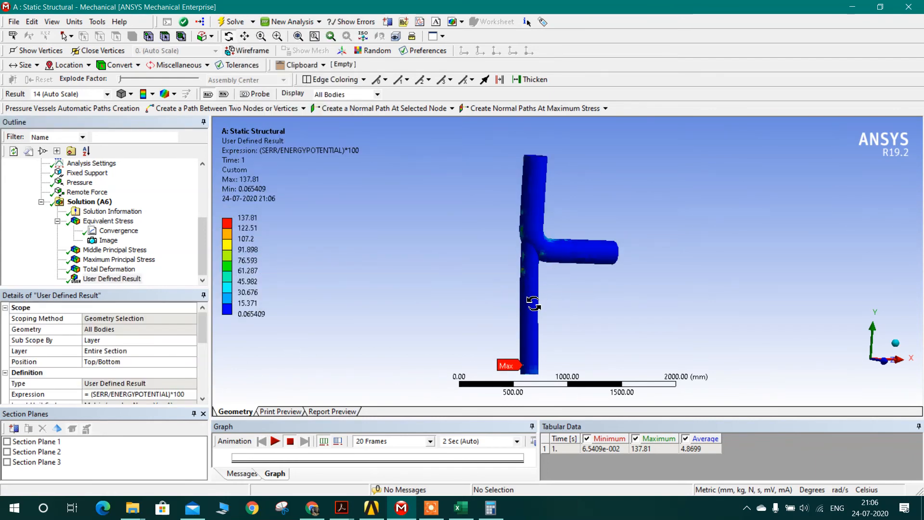
pyautogui.scroll(-1, 207, 334)
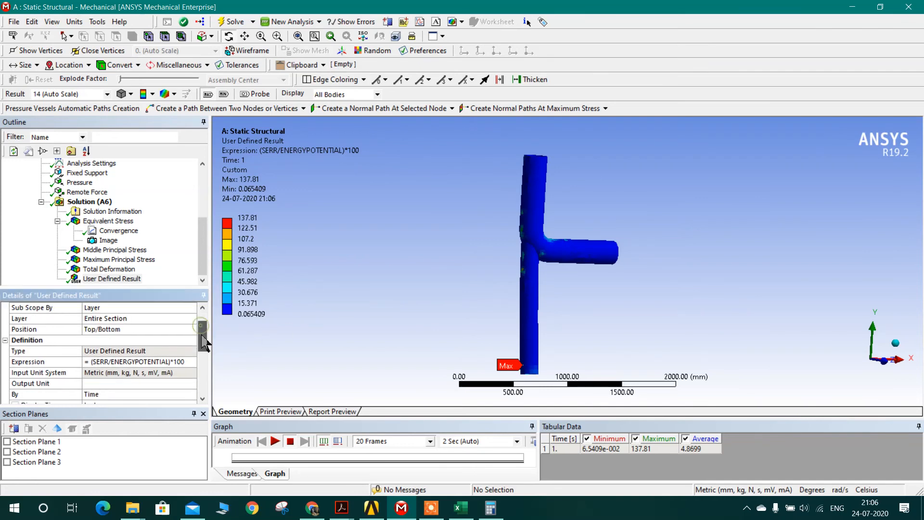
# Step: Set the contour legend boundary just below the maximum of the User Defined Result to 5
pyautogui.scroll(1, 520, 252)
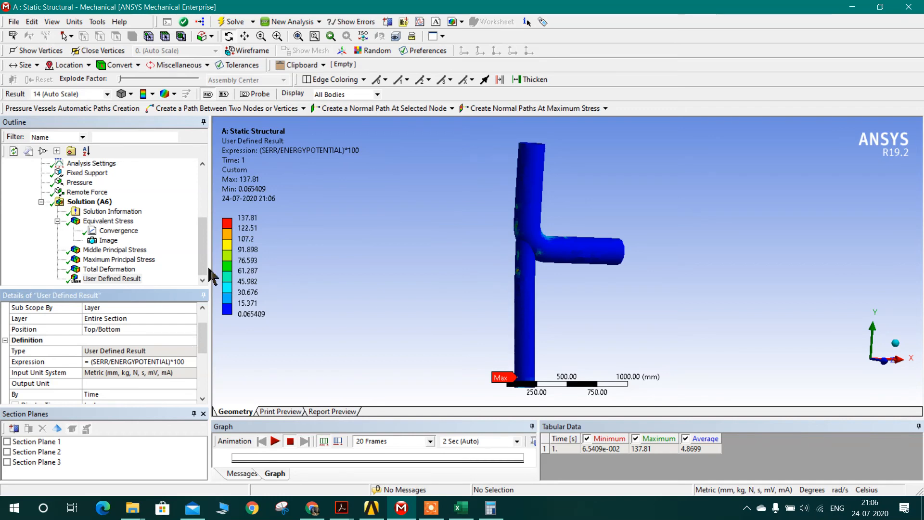
pyautogui.click(251, 229)
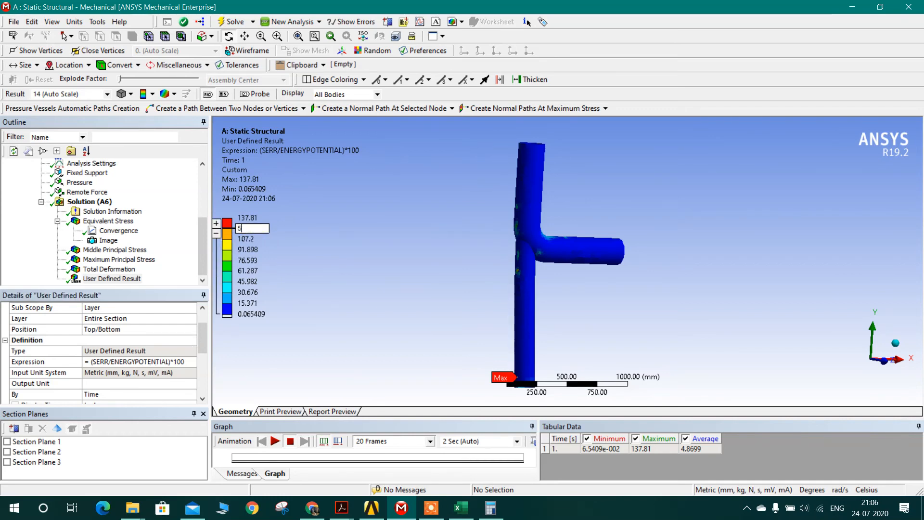
pyautogui.write('5')
pyautogui.press('Return')
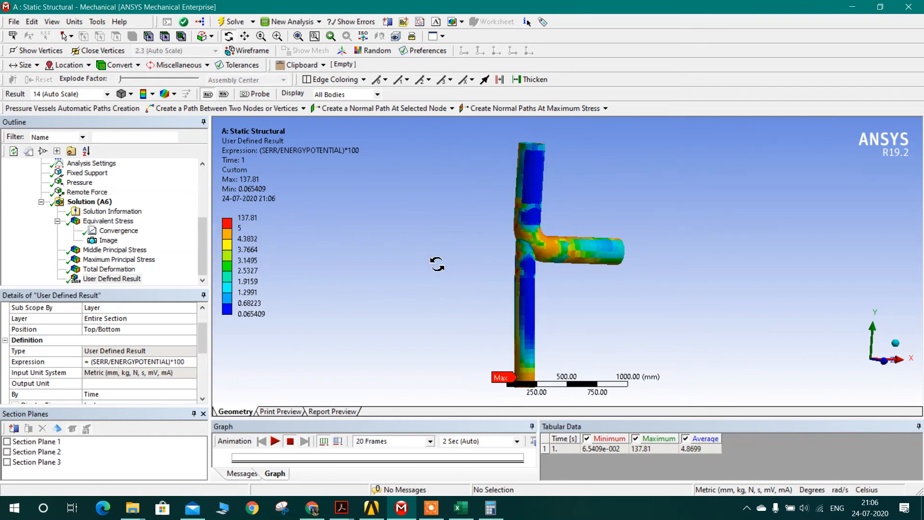
# Step: Probe the User Defined Result at four points along the elbow-trunnion junction, two on each side of the pipe
pyautogui.moveTo(533, 253); pyautogui.dragTo(726, 241)
pyautogui.scroll(3, 593, 238)
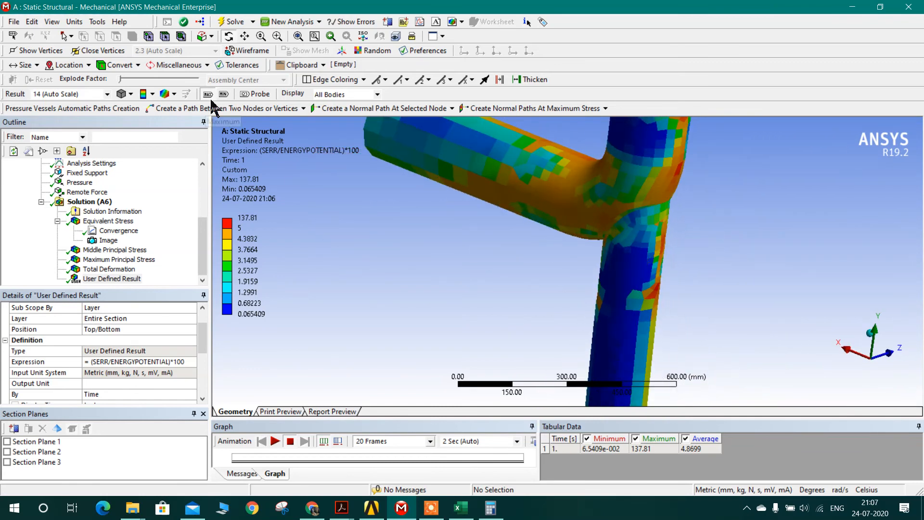
pyautogui.click(255, 94)
pyautogui.scroll(2, 655, 239)
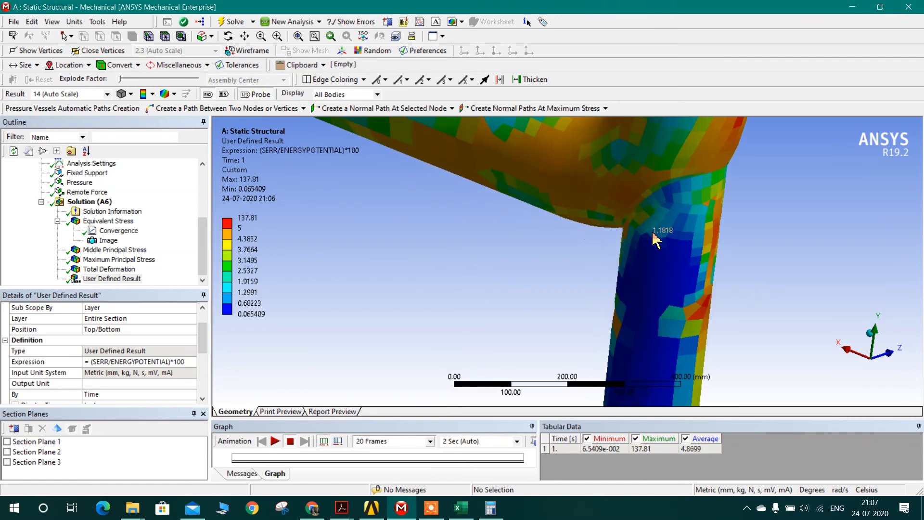
pyautogui.click(656, 196)
pyautogui.click(697, 181)
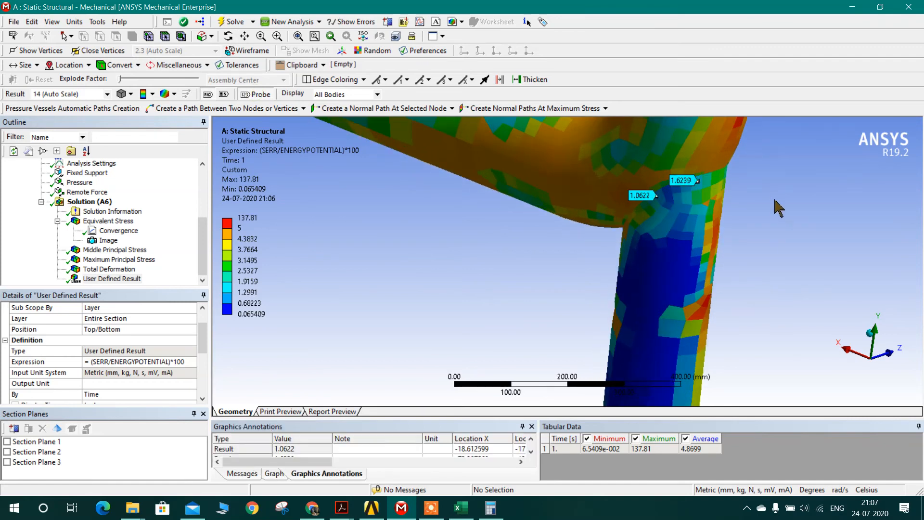
pyautogui.moveTo(778, 208); pyautogui.dragTo(472, 235, button='middle')
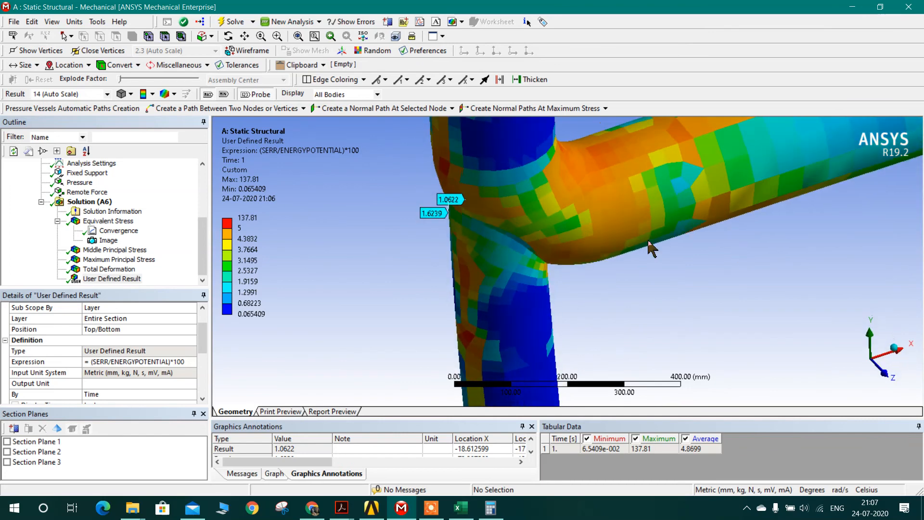
pyautogui.click(474, 228)
pyautogui.click(509, 237)
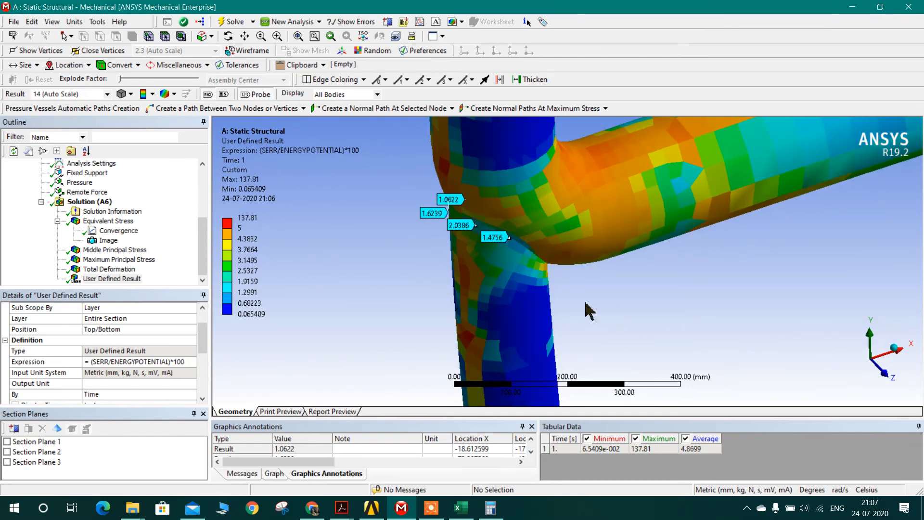
# Step: Probe three more points around the underside of the elbow-trunnion junction in the User Defined Result
pyautogui.moveTo(572, 291); pyautogui.dragTo(502, 275, button='middle')
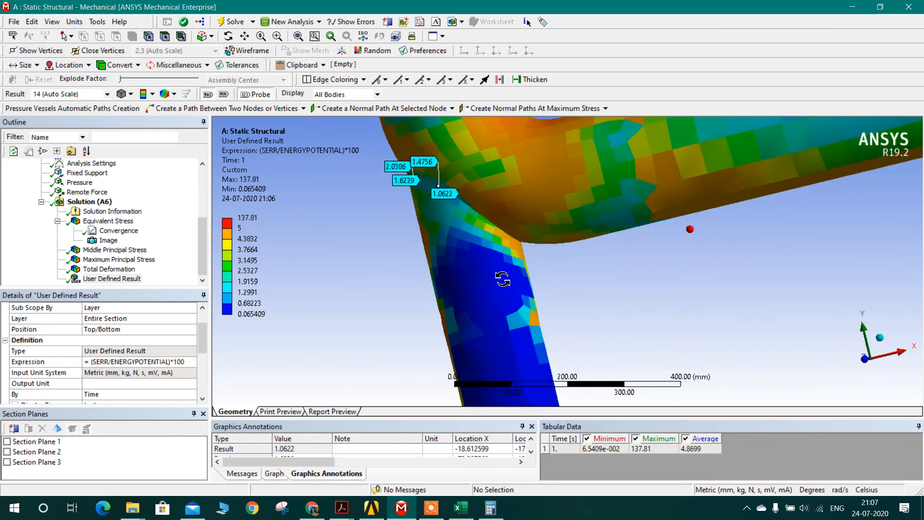
pyautogui.click(482, 213)
pyautogui.moveTo(559, 278); pyautogui.dragTo(472, 242, button='middle')
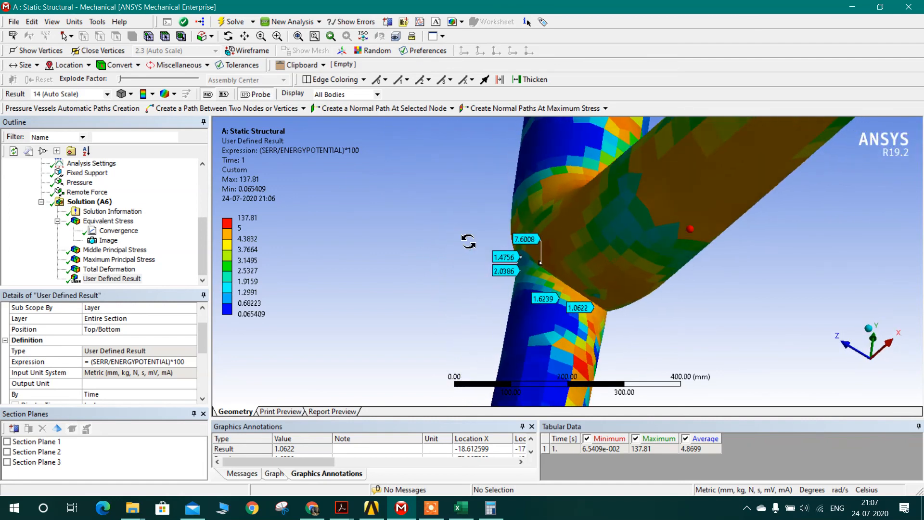
pyautogui.click(580, 293)
pyautogui.moveTo(624, 331); pyautogui.dragTo(665, 257, button='middle')
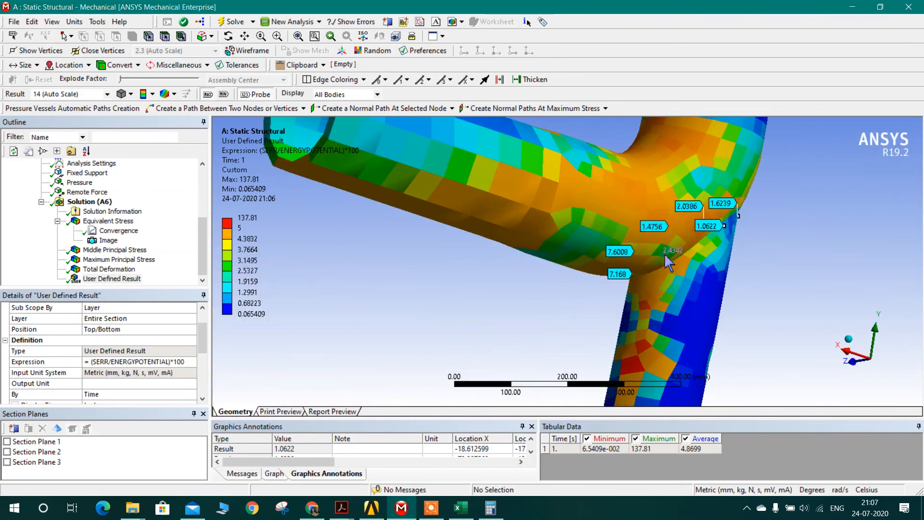
pyautogui.click(673, 261)
pyautogui.moveTo(596, 305); pyautogui.dragTo(677, 292, button='middle')
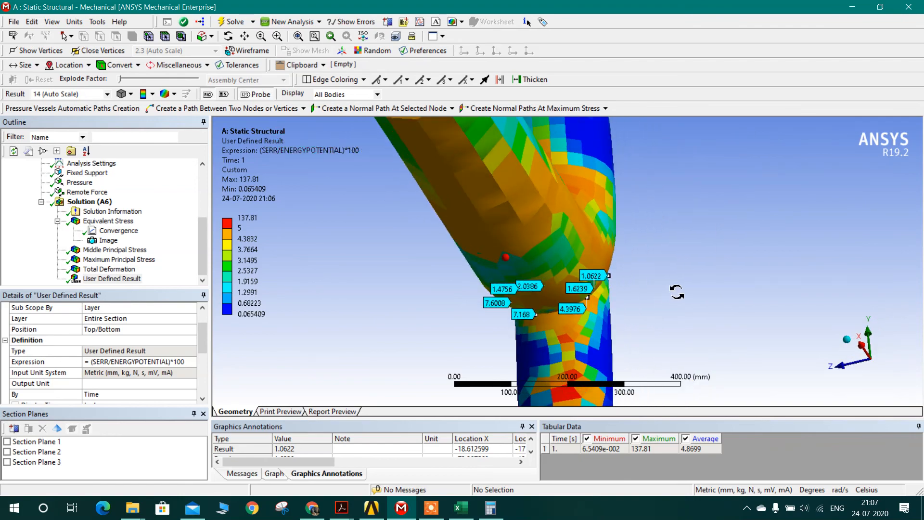
# Step: Display the Equivalent Stress result and inspect the maximum stress location at the elbow-trunnion junction up close
pyautogui.click(109, 230)
pyautogui.click(108, 221)
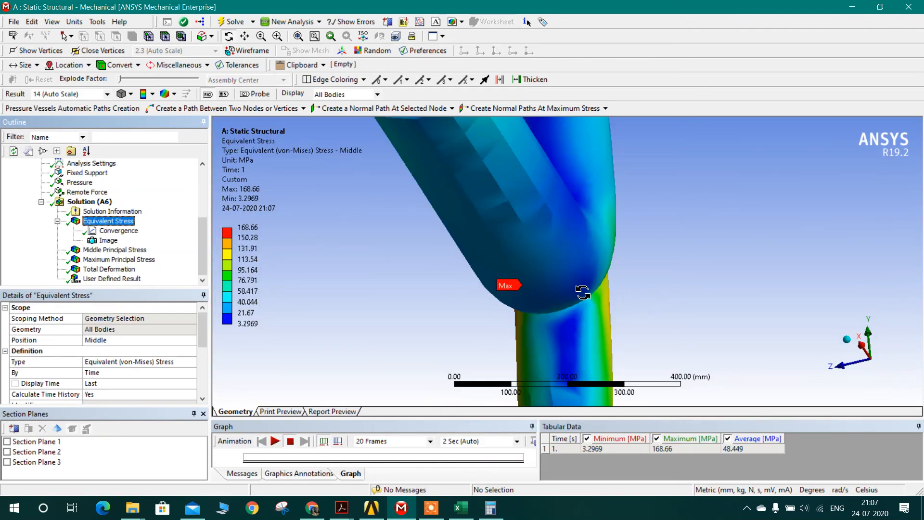
pyautogui.moveTo(584, 292); pyautogui.dragTo(691, 327, button='middle')
pyautogui.moveTo(558, 335); pyautogui.dragTo(546, 286, button='middle')
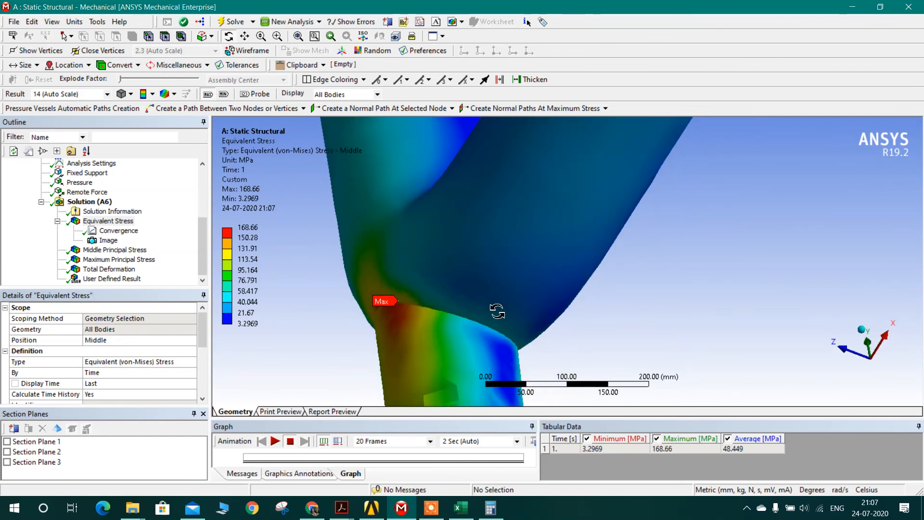
# Step: Show the Equivalent Stress contours on the whole pipe and trunnion in an isometric view
pyautogui.scroll(-10, 497, 310)
pyautogui.moveTo(520, 251); pyautogui.dragTo(645, 325, button='middle')
pyautogui.click(888, 370)
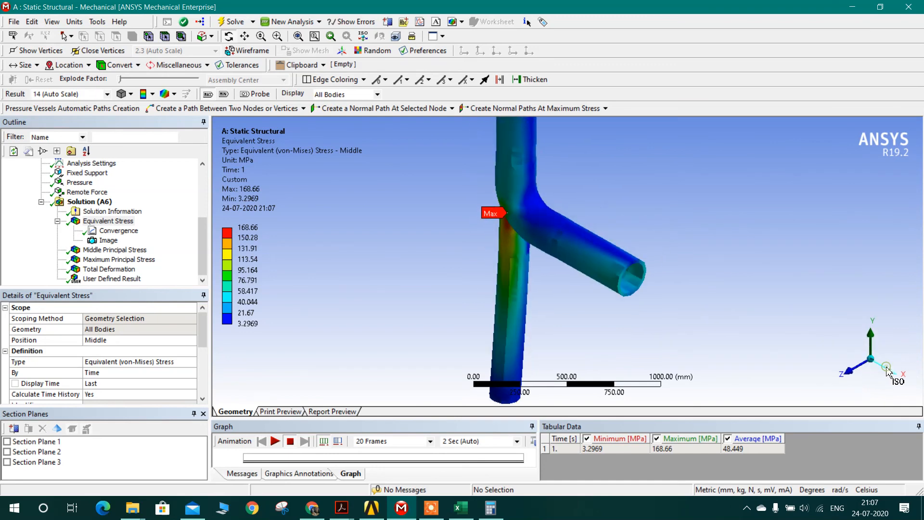
pyautogui.scroll(-5, 660, 307)
pyautogui.keyDown('ctrl'); pyautogui.moveTo(674, 267); pyautogui.dragTo(559, 284, button='middle'); pyautogui.keyUp('ctrl')
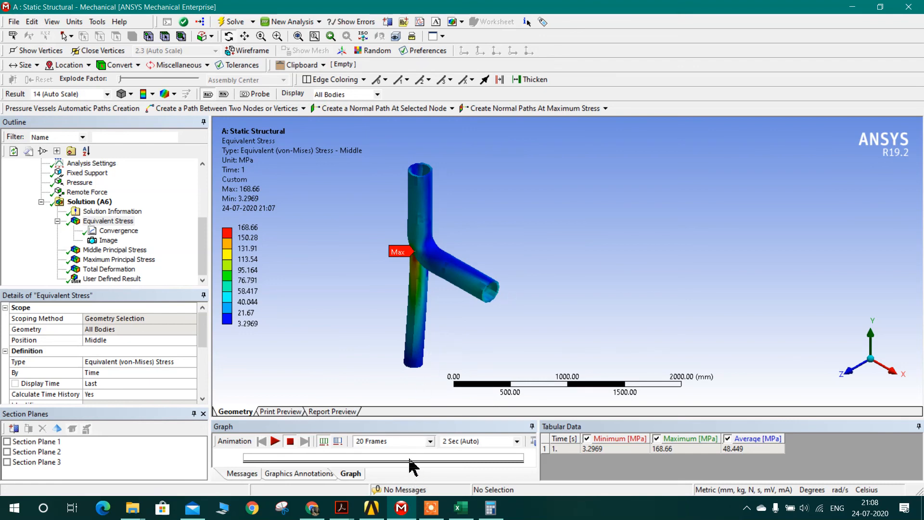
pyautogui.click(431, 508)
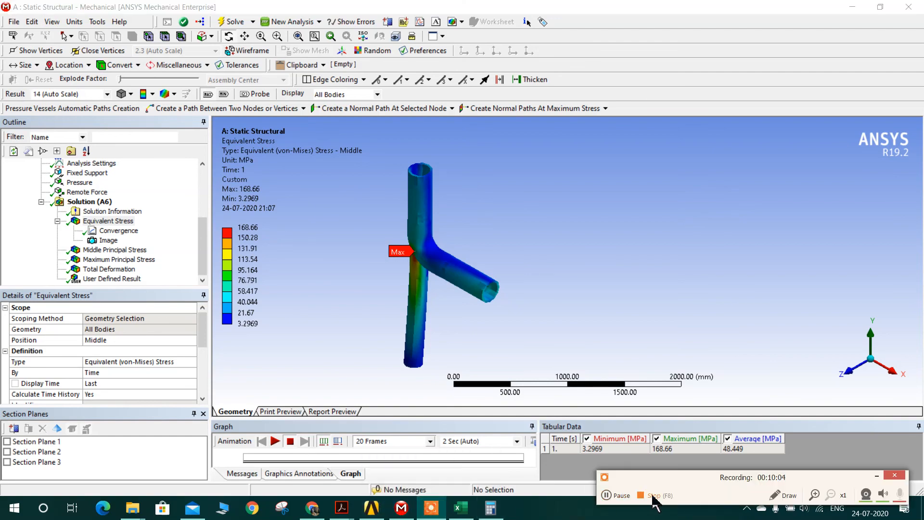